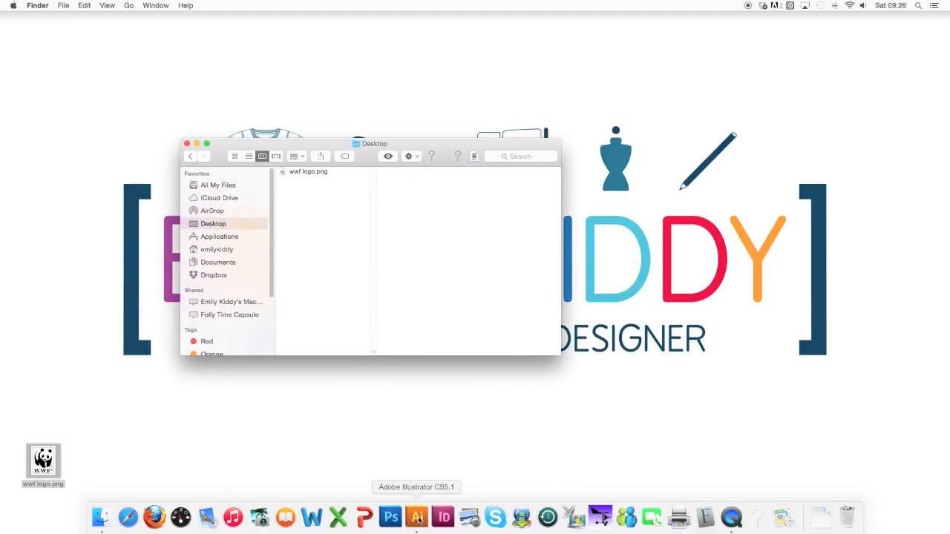
Switch to Adobe Illustrator and create a new A4 portrait document with the Print profile and millimetre units.
left_click(418, 520)
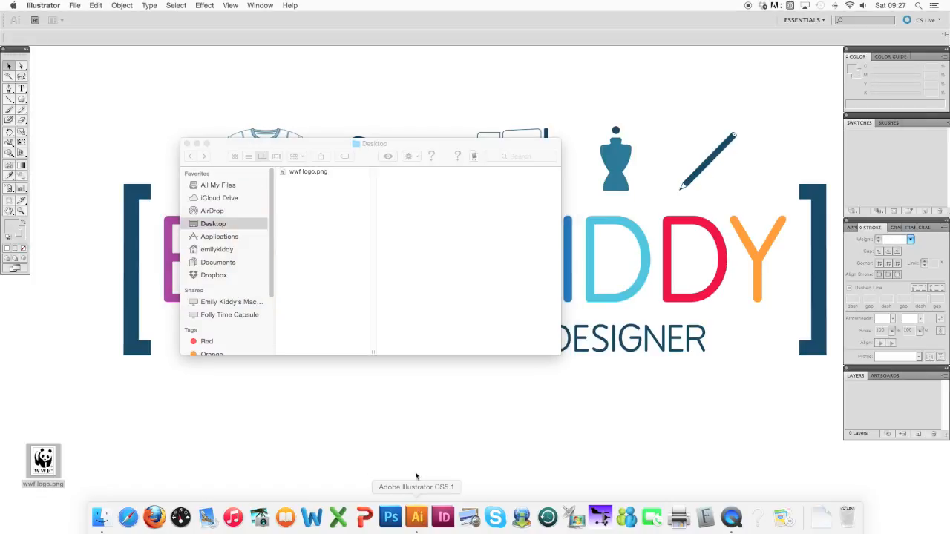
left_click(75, 6)
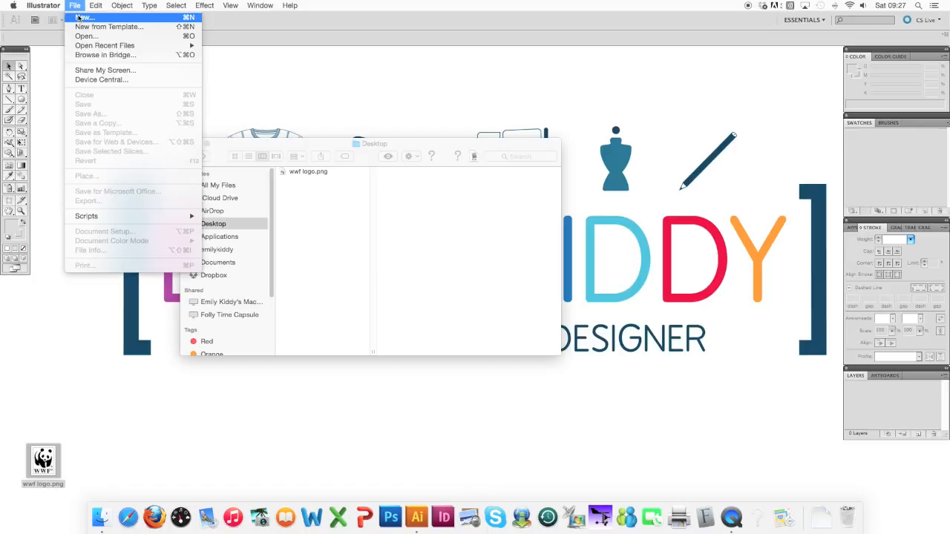
left_click(79, 18)
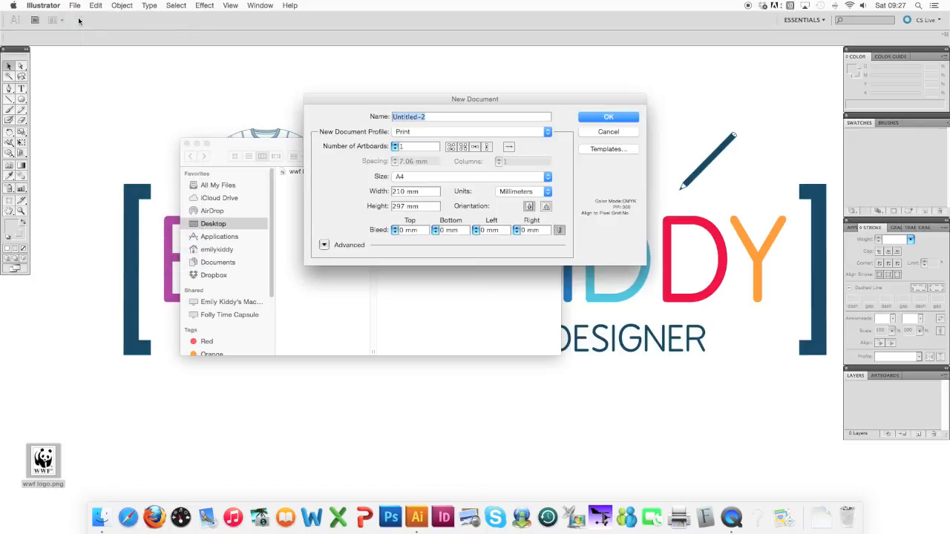
left_click_drag(502, 99, 458, 146)
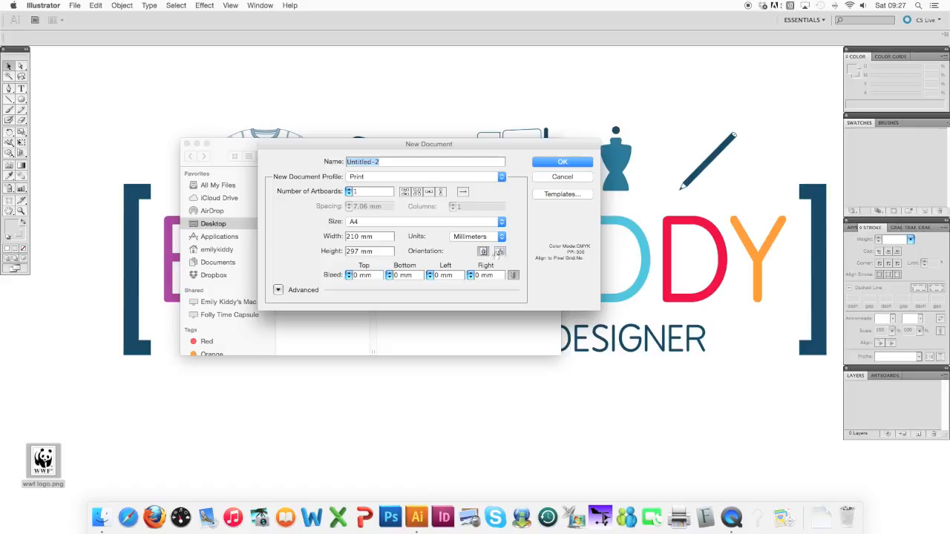
left_click(583, 161)
left_click(583, 162)
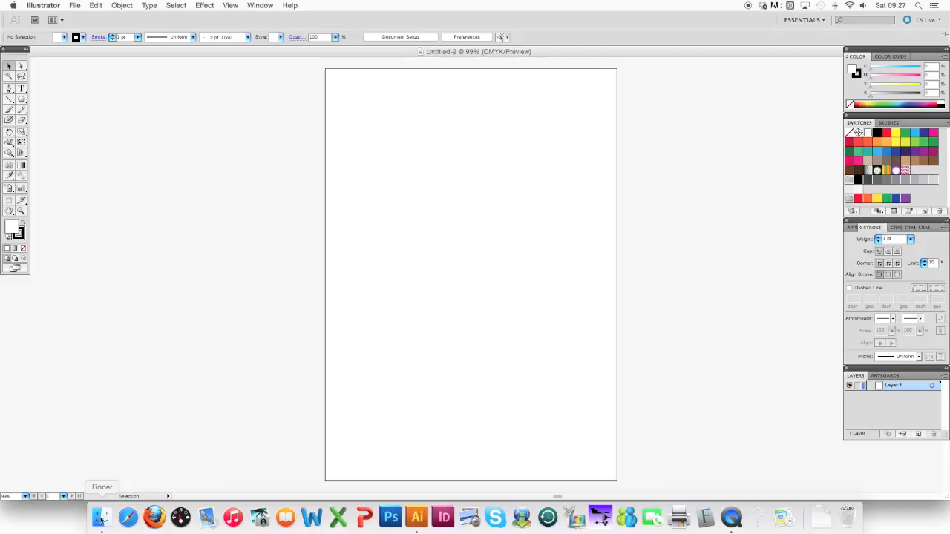
Place wwf logo.png from the Desktop centrally on the artboard and embed the image in the document.
left_click(99, 522)
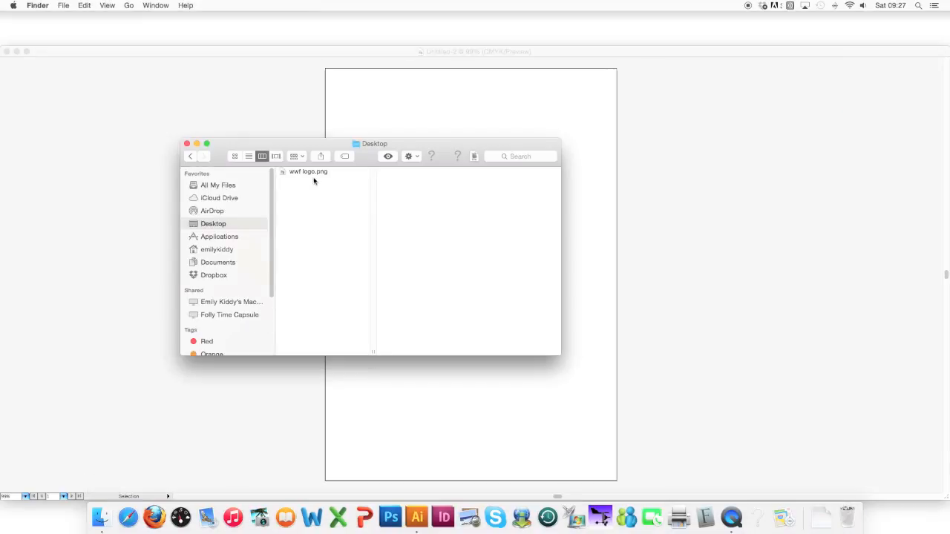
left_click(312, 174)
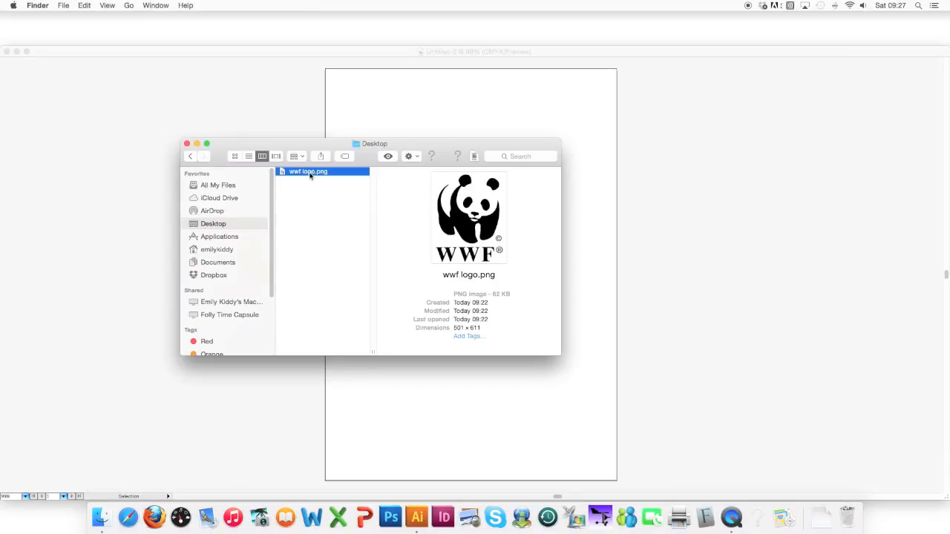
left_click_drag(308, 175, 468, 118)
left_click_drag(596, 264, 478, 276)
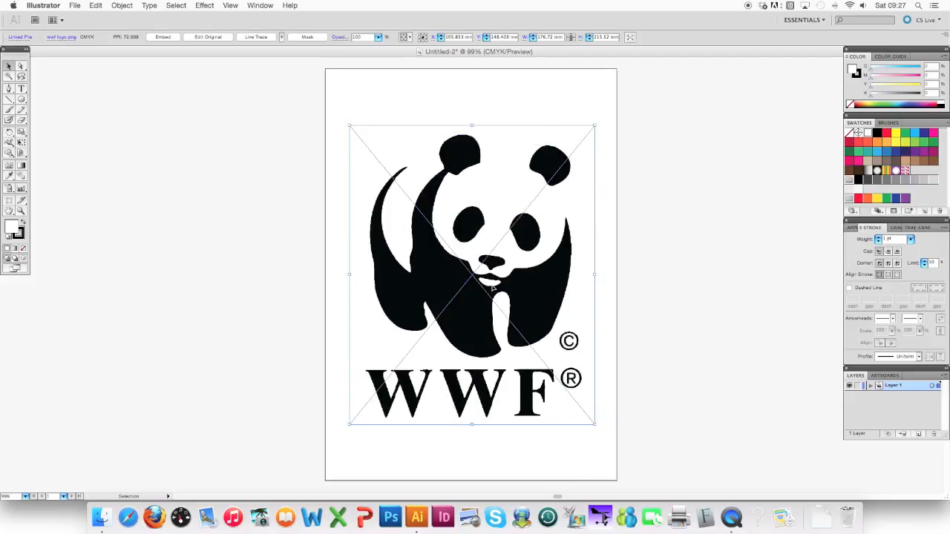
left_click(161, 38)
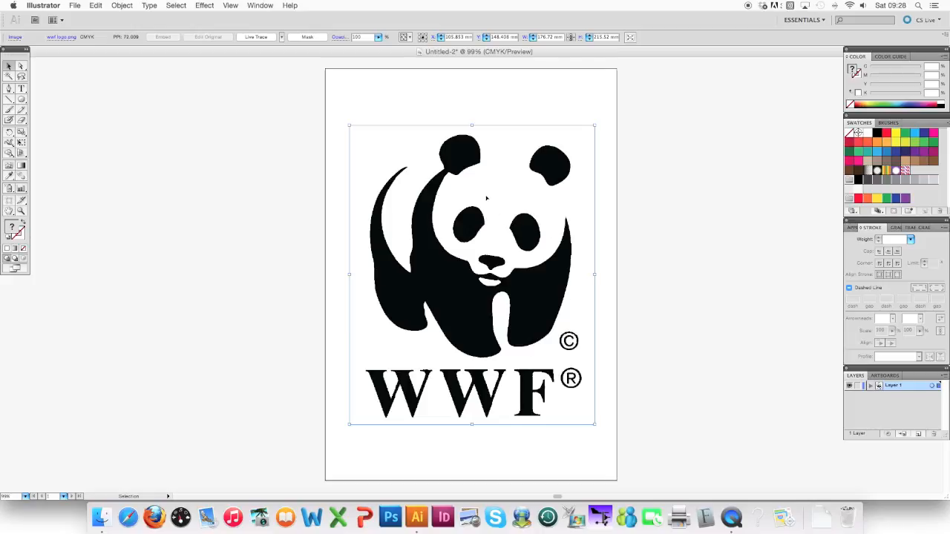
Lower the opacity of the logo image to 40%.
left_click(908, 228)
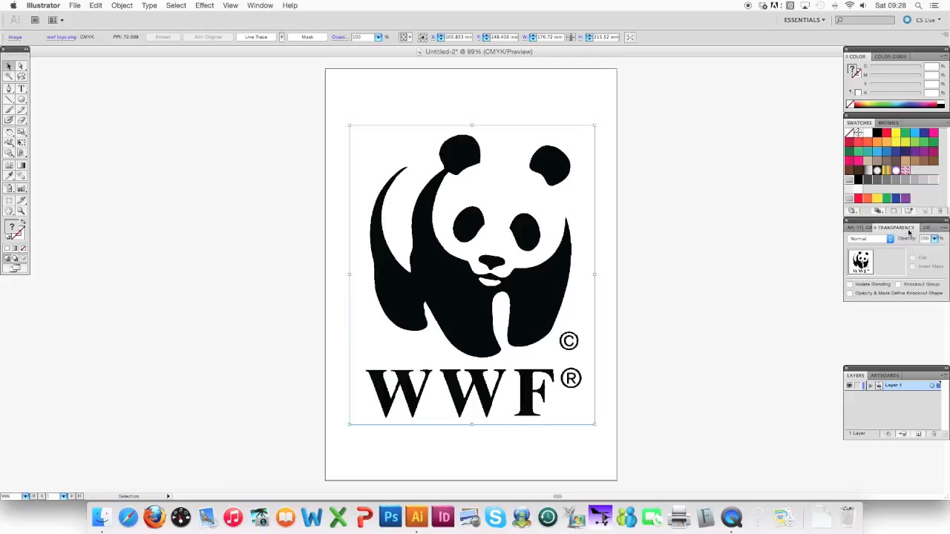
left_click(935, 238)
left_click_drag(933, 250, 905, 249)
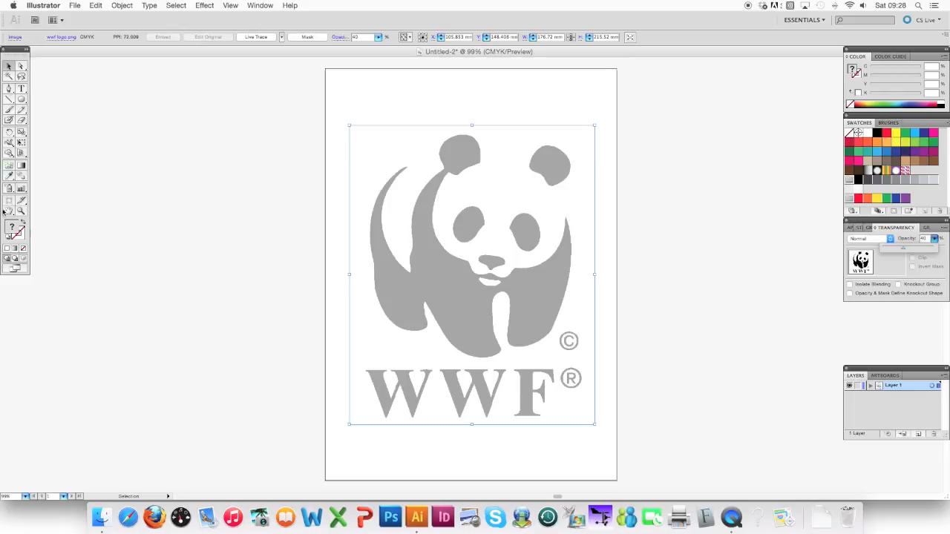
left_click(28, 51)
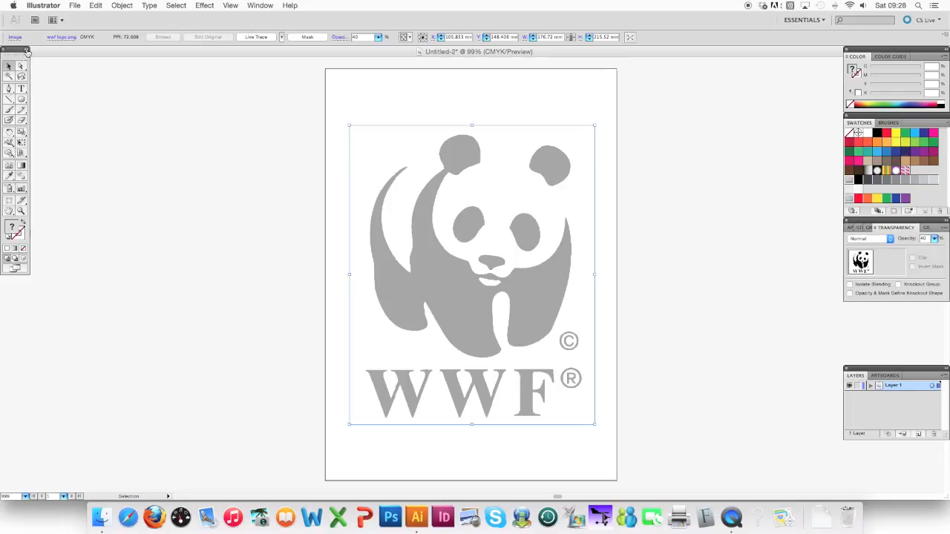
left_click(27, 50)
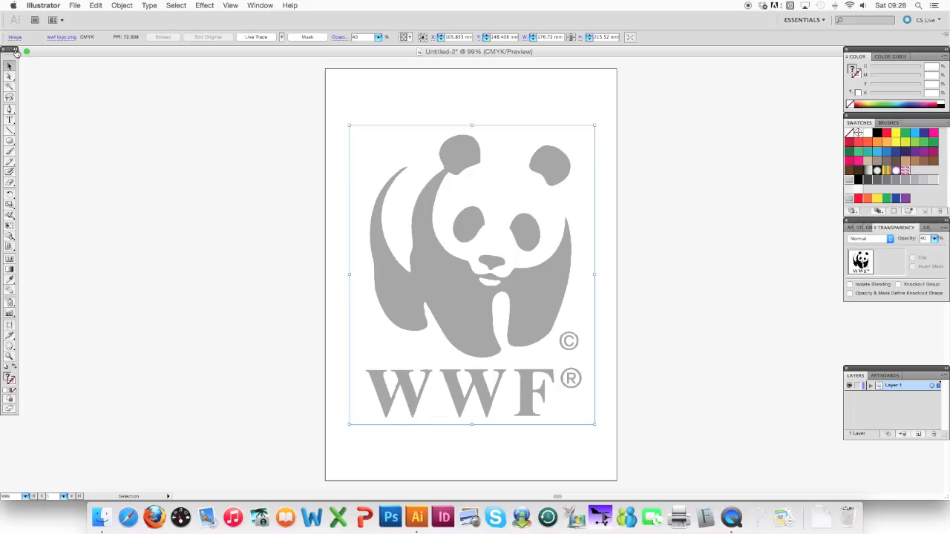
left_click(16, 51)
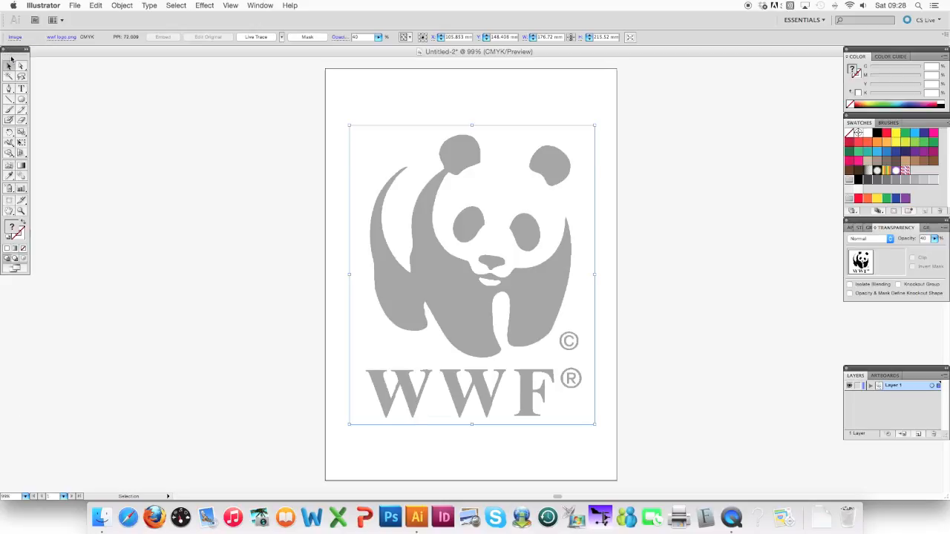
left_click(945, 50)
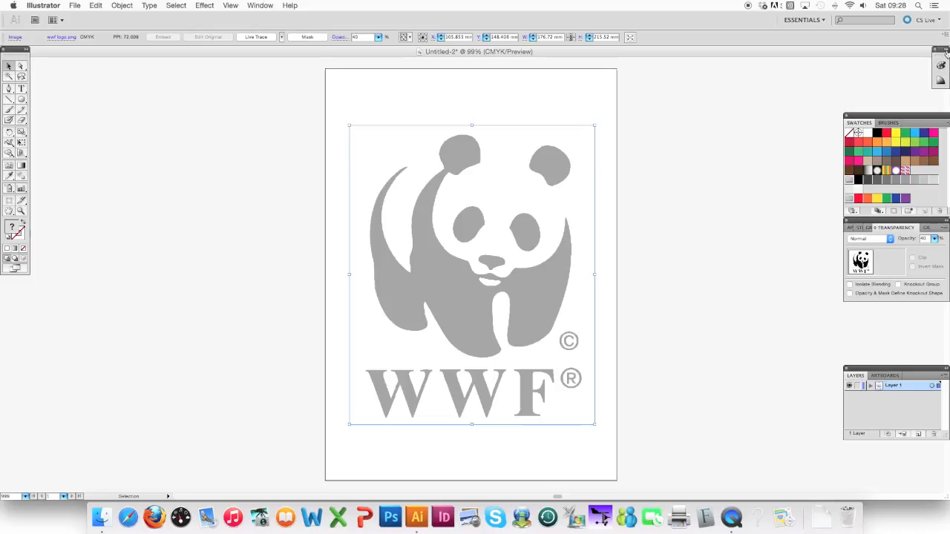
left_click(945, 50)
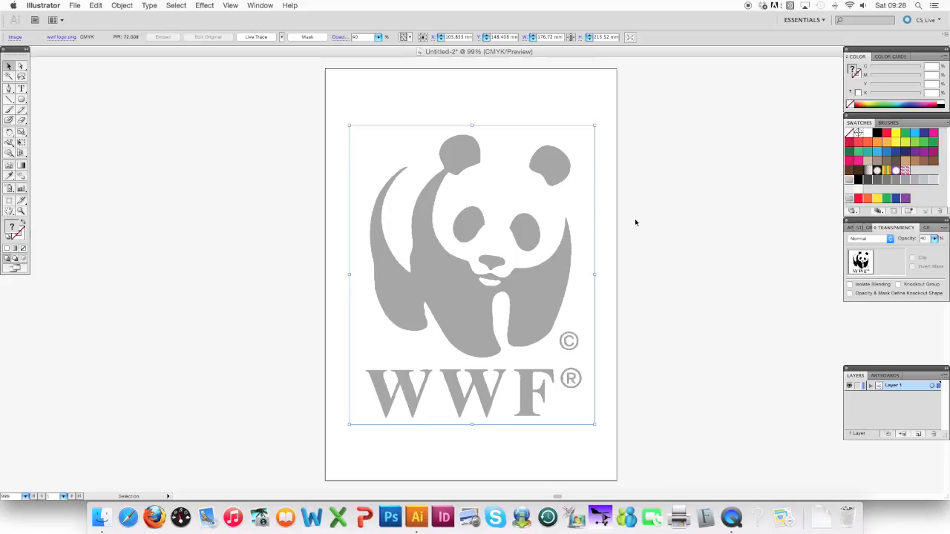
Deselect the logo and set up the Pen tool with no fill and a red 2 pt stroke.
left_click_drag(431, 232, 432, 231)
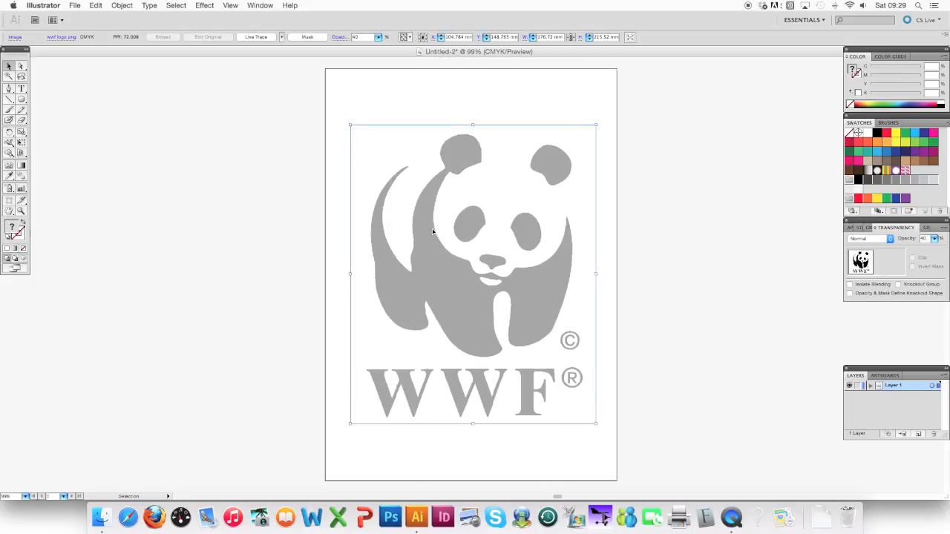
left_click(255, 184)
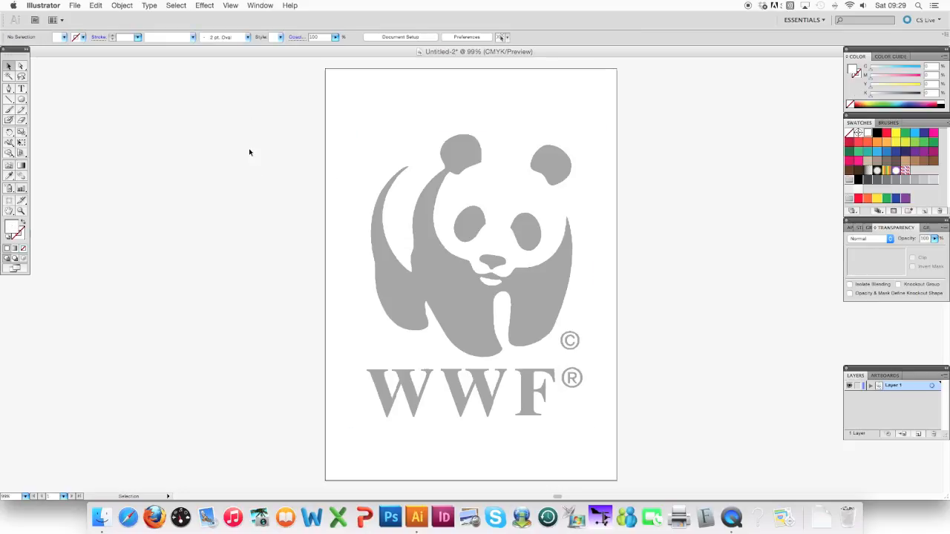
left_click(9, 90)
left_click(21, 236)
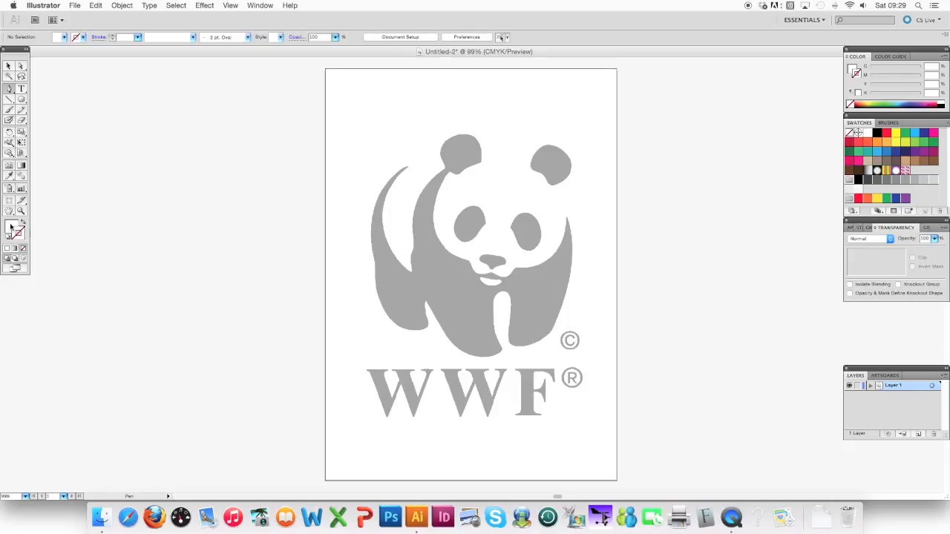
left_click(11, 227)
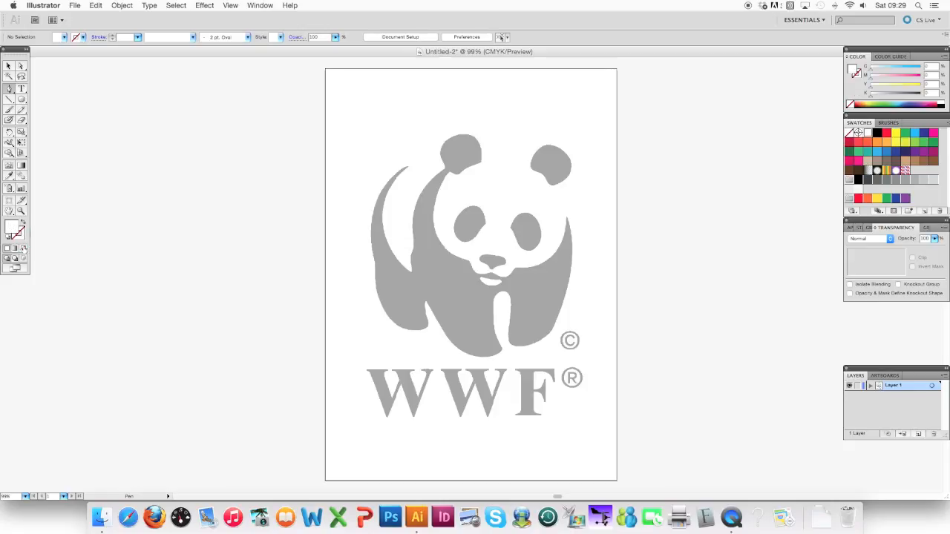
left_click(23, 249)
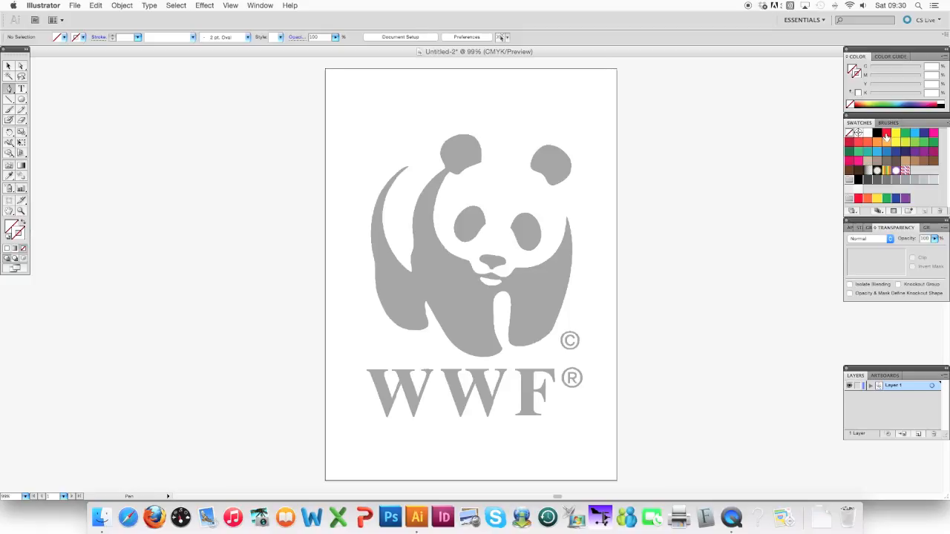
left_click(887, 135)
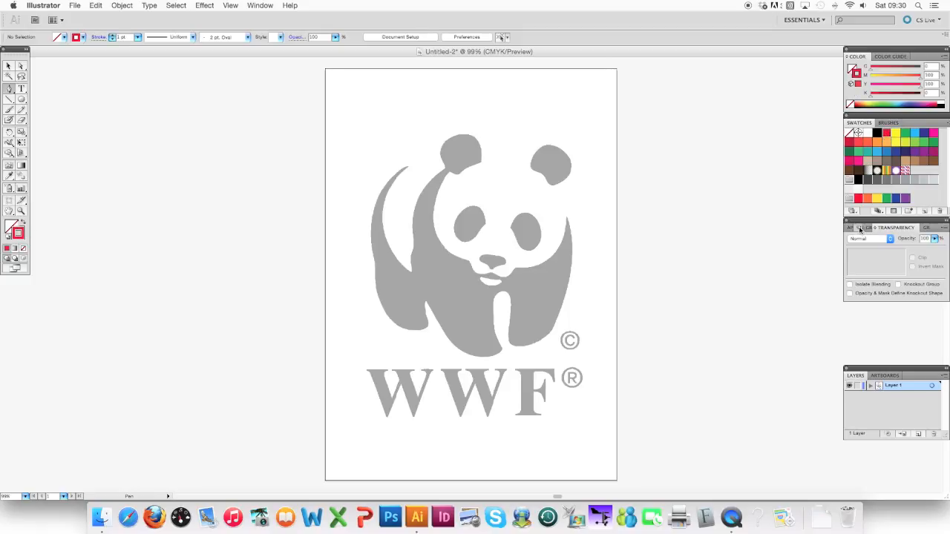
left_click(860, 228)
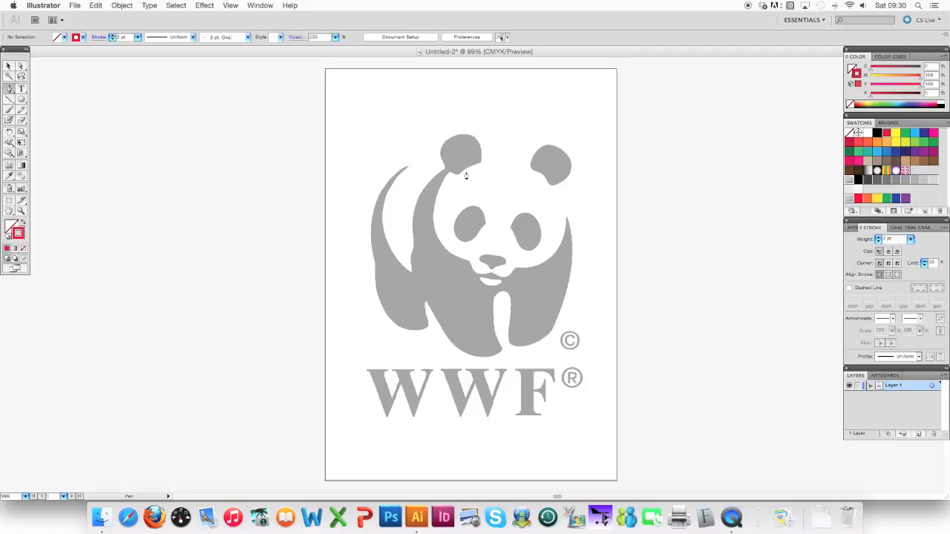
Trace the outline of the panda's left ear with the Pen tool, from its junction with the body clockwise to the inner corner.
key("v")
key("super+minus")
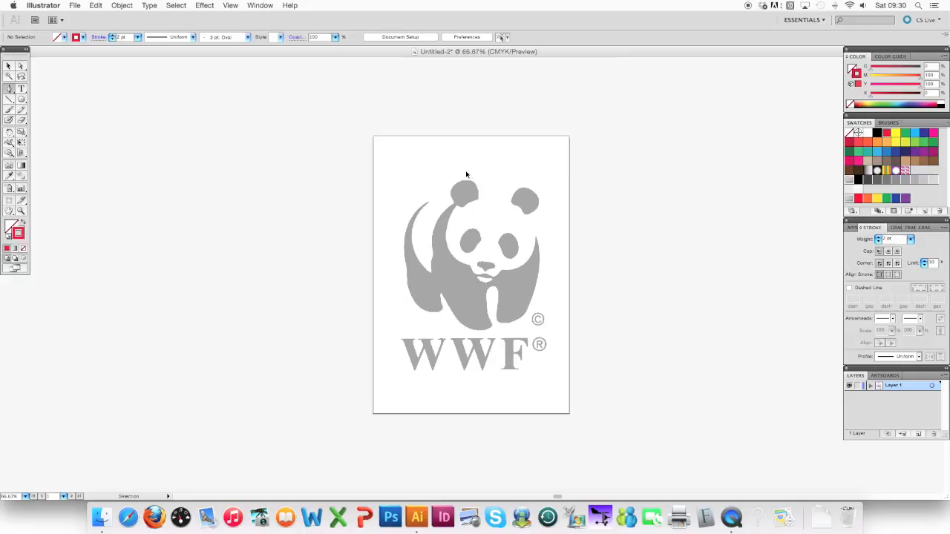
key("super+plus")
key("super+plus")
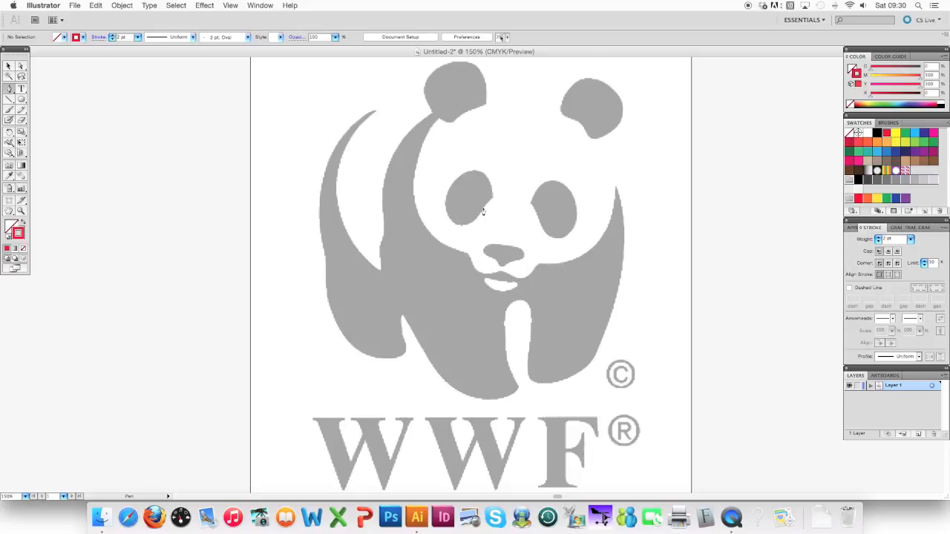
key("space")
left_click_drag(470, 185, 449, 278)
mouse_move(456, 246)
left_mouse_down()
mouse_move(450, 277)
mouse_move(448, 243)
mouse_move(468, 236)
left_mouse_up()
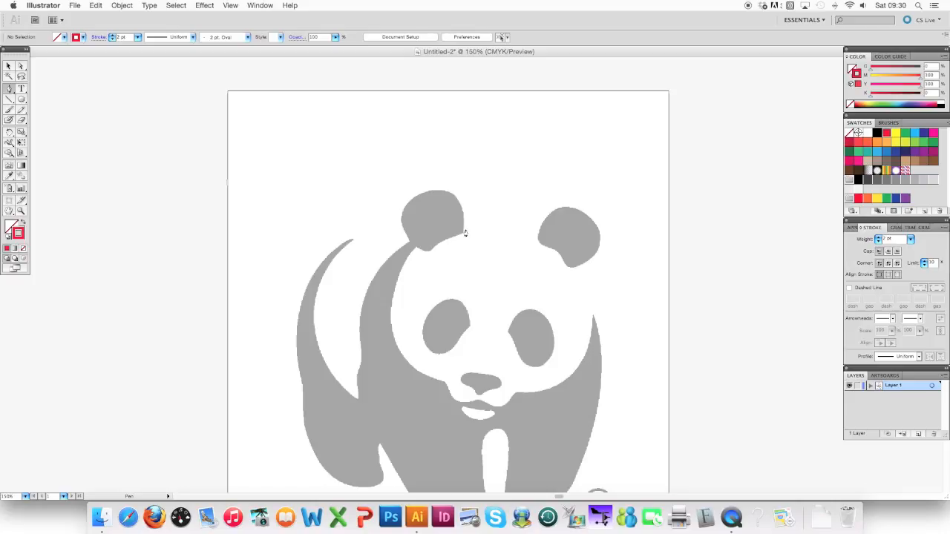
key("super+equal")
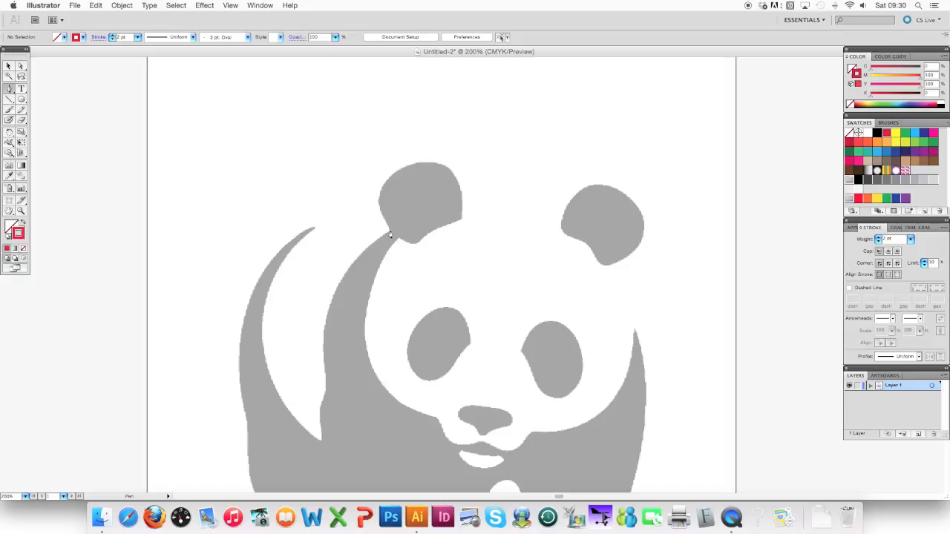
left_click(388, 238)
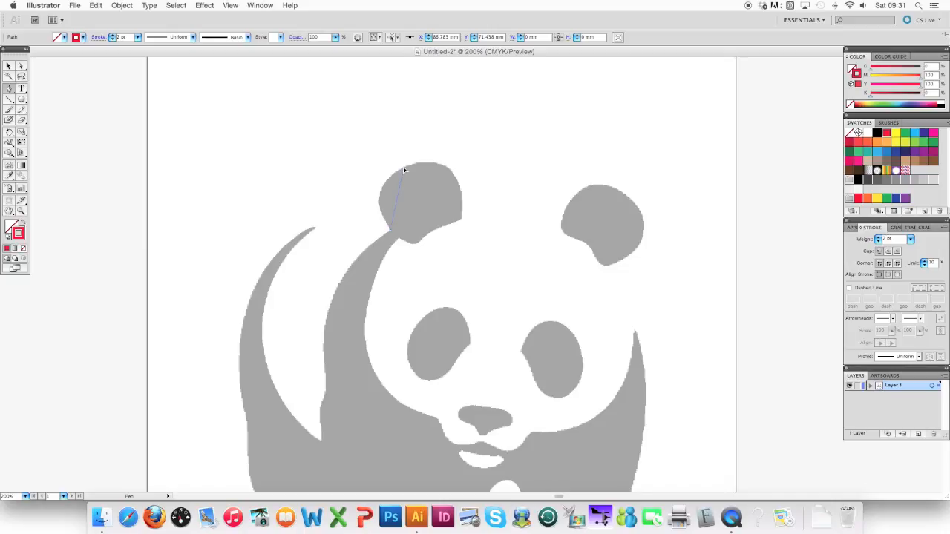
left_click_drag(403, 167, 448, 147)
left_click_drag(448, 149, 449, 146)
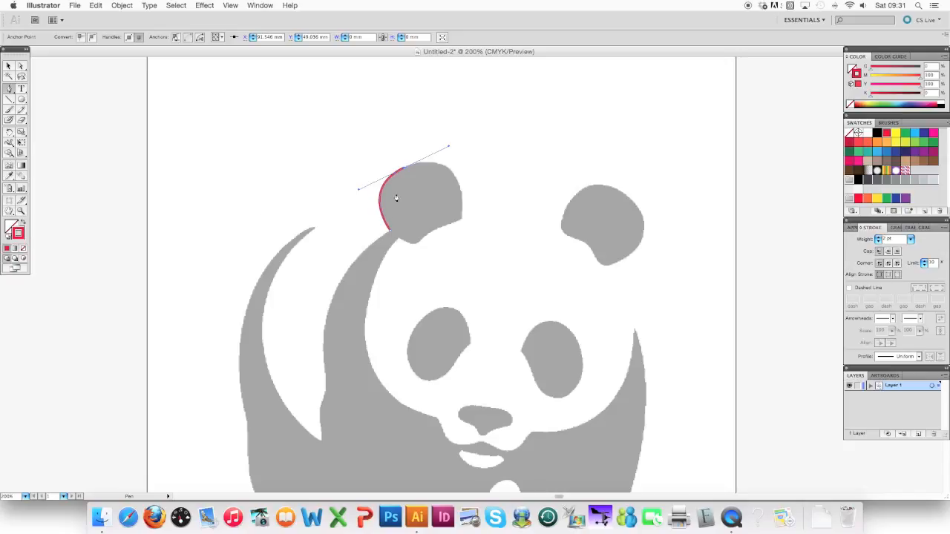
left_click(460, 190)
left_click(450, 226)
mouse_move(432, 232)
left_mouse_down()
mouse_move(417, 244)
mouse_move(385, 227)
left_mouse_up()
left_click(422, 239)
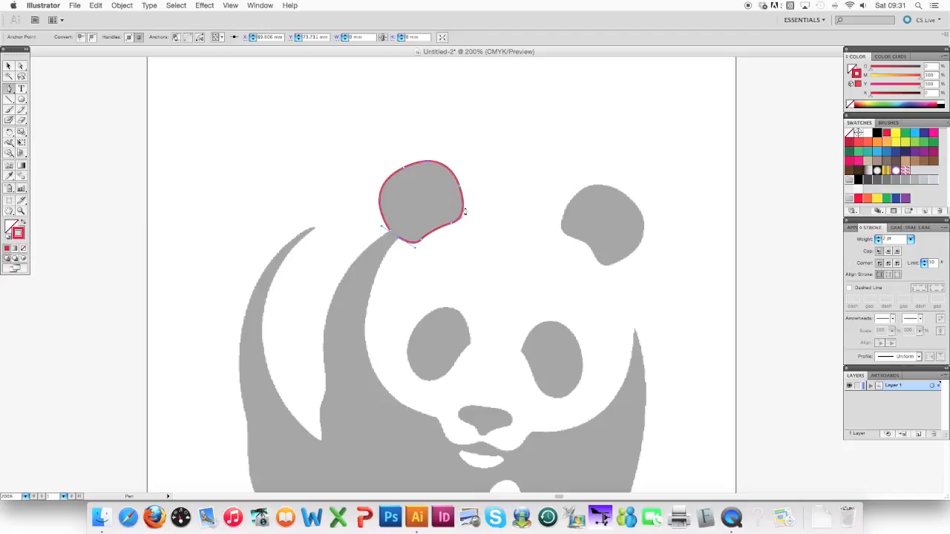
left_click(383, 259)
key("v")
key("ctrl+z")
Continue the path from the ear's inner corner down the left side of the face, ending in a corner point beside the muzzle.
key("p")
left_click(398, 239)
left_click_drag(364, 323, 357, 370)
left_click_drag(435, 420, 473, 423)
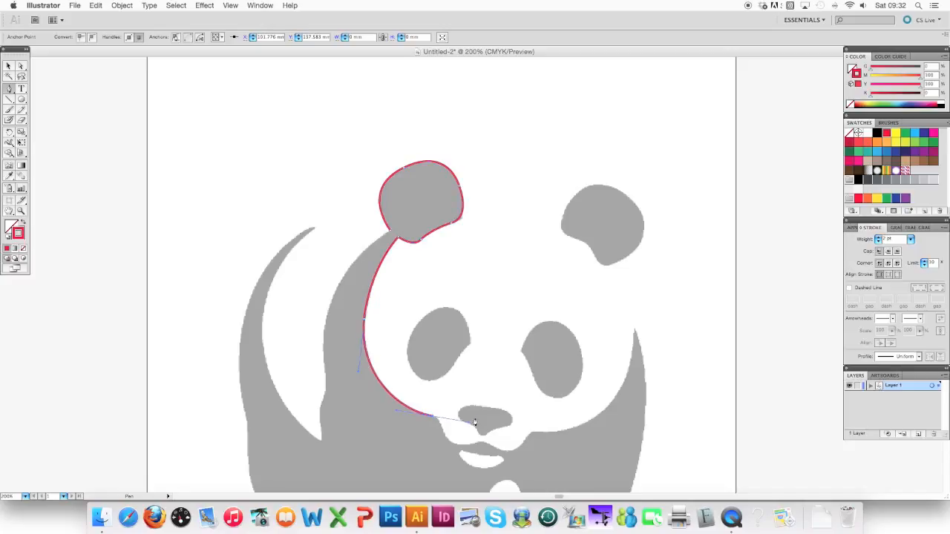
left_click(432, 419)
Continue the path around the muzzle and chin, then up the right cheek to the pointed tip of the dark shoulder.
left_click_drag(442, 429, 442, 431)
mouse_move(445, 441)
left_mouse_down()
mouse_move(526, 446)
mouse_move(530, 429)
mouse_move(558, 431)
left_mouse_up()
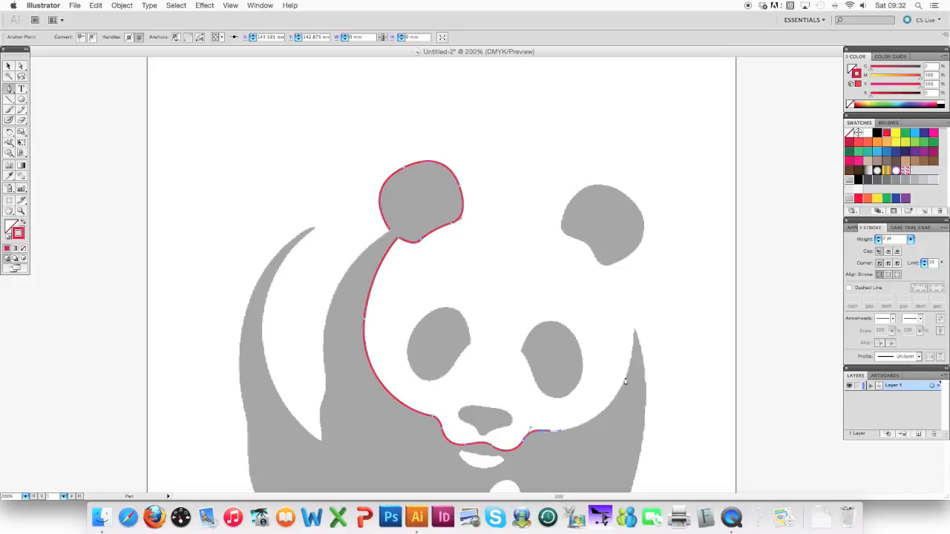
left_click_drag(634, 331, 639, 231)
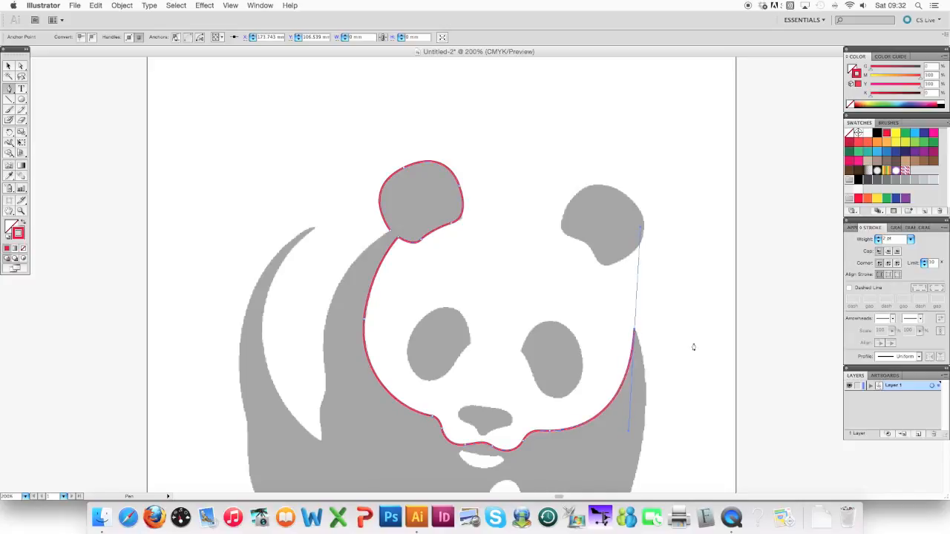
Continue the path from the shoulder's pointed tip down the panda's right side to the underside of the right front foot.
left_click(634, 332)
left_click_drag(572, 383, 562, 223)
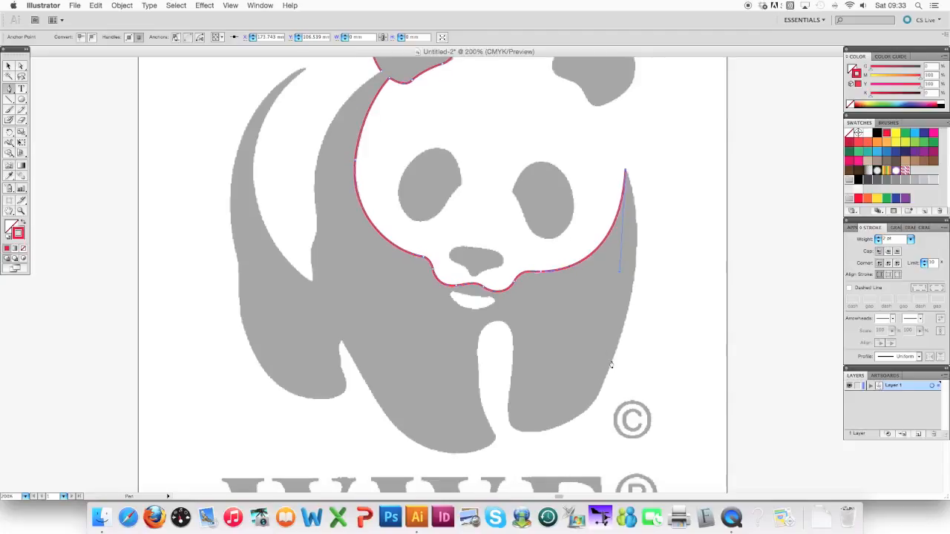
left_click_drag(610, 366, 569, 485)
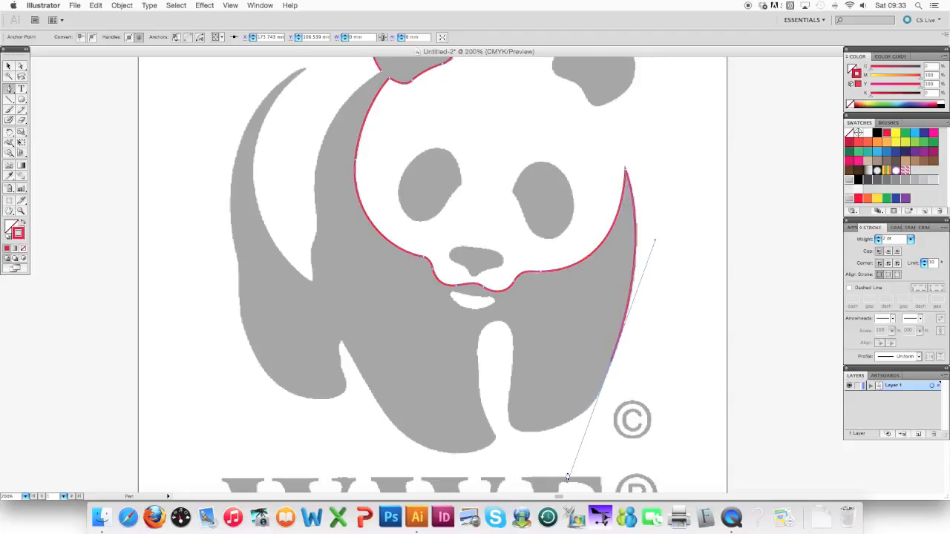
left_click(610, 365)
left_click_drag(566, 422, 533, 438)
left_click(508, 400)
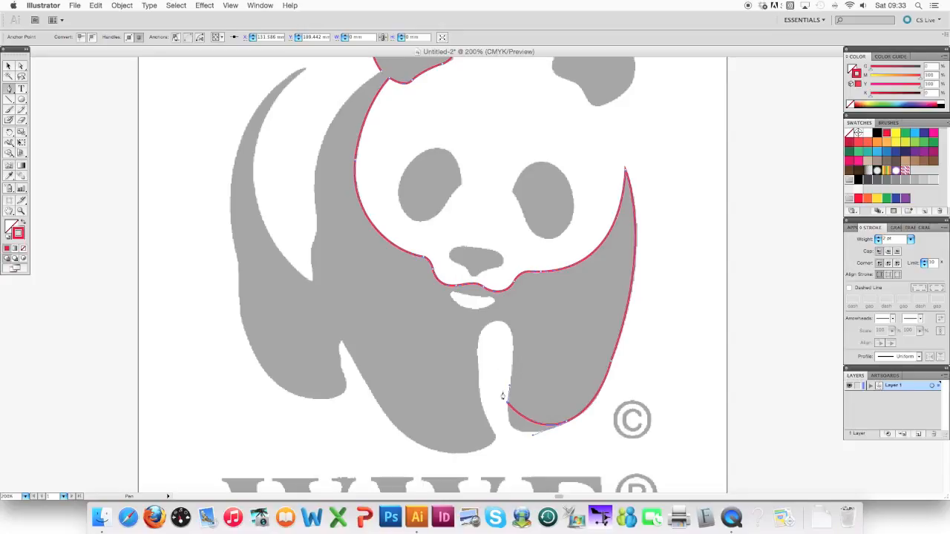
key("v")
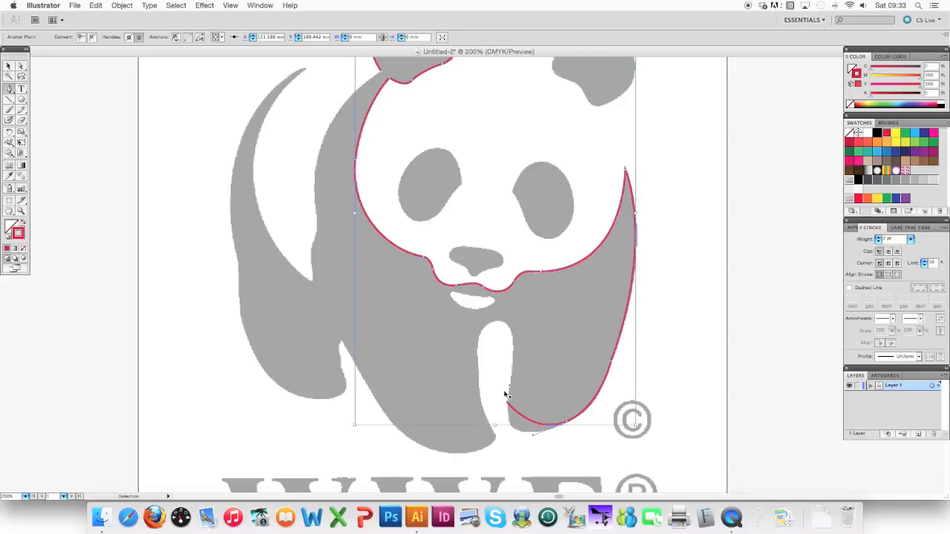
key("p")
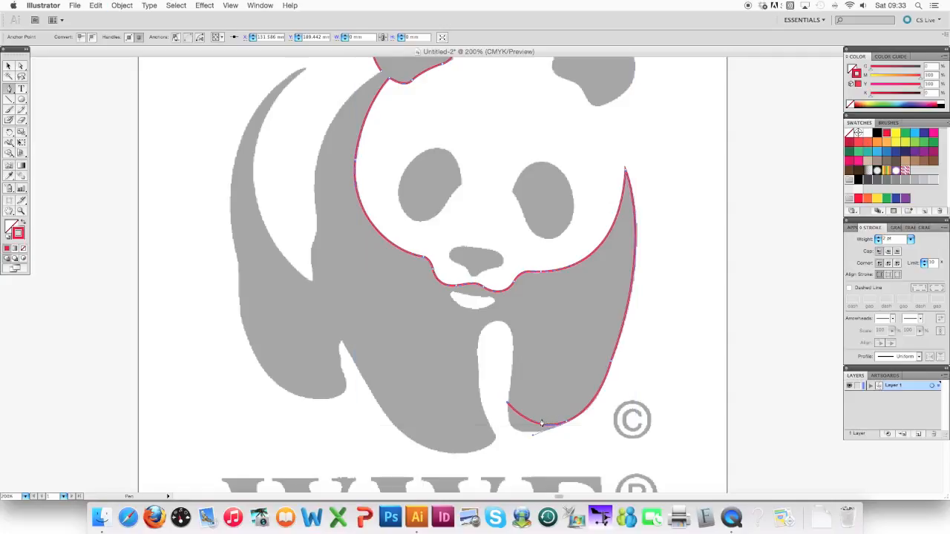
key("super+z")
Continue the path around the right front foot's inner corner and the arched gap between the front legs to the other foot's tip.
left_click(567, 425)
left_click_drag(507, 406, 512, 349)
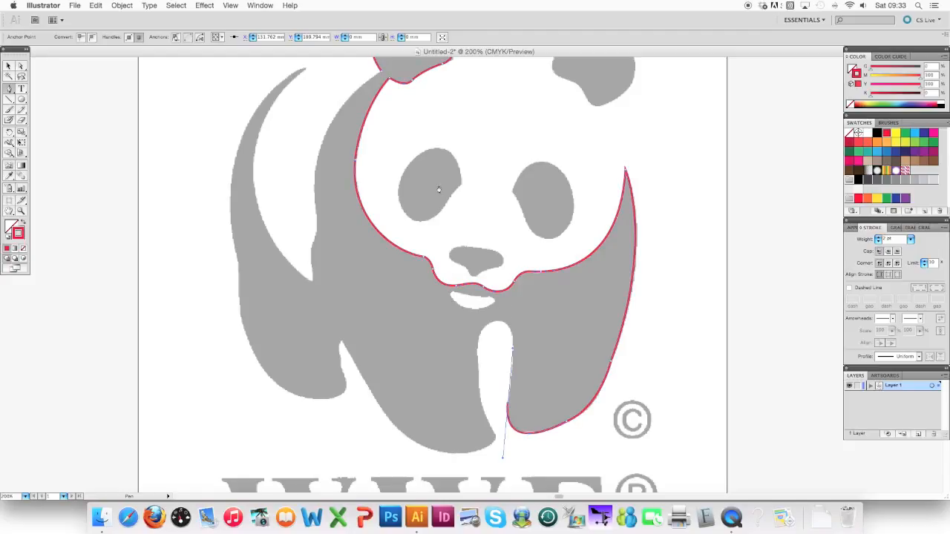
left_click_drag(498, 324, 477, 322)
left_click_drag(480, 410, 491, 441)
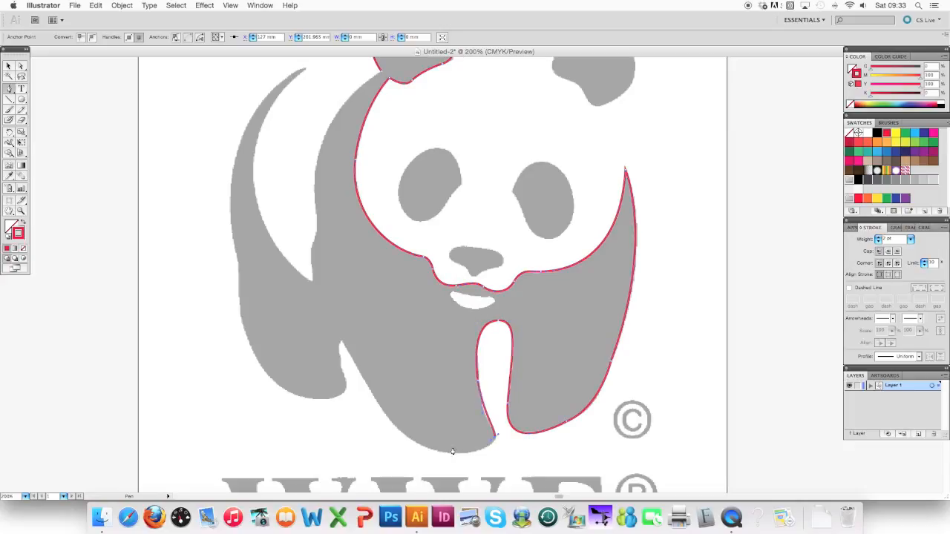
Continue the path under the left front foot, up to the notch beside the hind leg, and around to the hind foot's underside.
left_click_drag(421, 445, 385, 422)
left_click(342, 343, "super")
left_click_drag(341, 343, 299, 398)
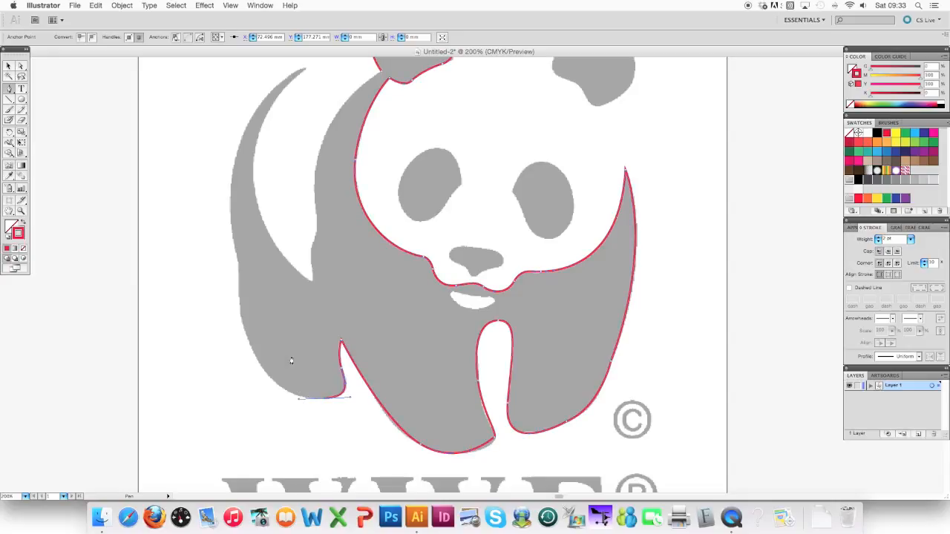
Continue the path up the outside of the hind leg, following the slight bend where it meets the panda's back.
left_click_drag(239, 309, 231, 233)
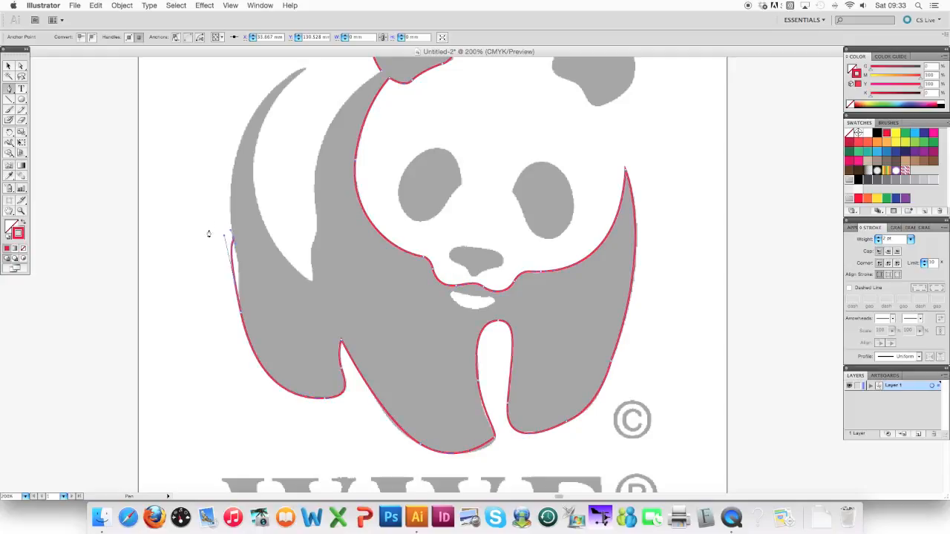
key("super+z")
left_click(240, 313)
left_click(238, 281)
left_click(233, 231)
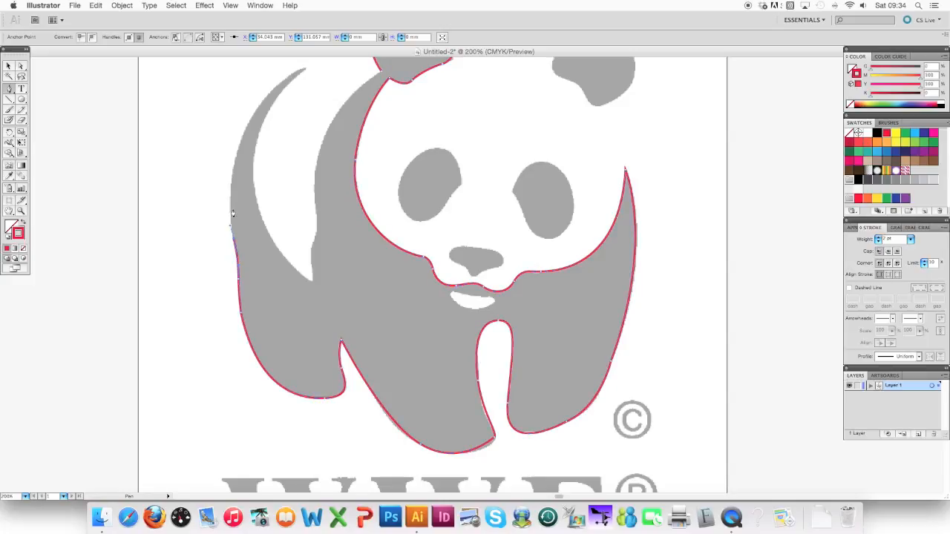
Continue the path up the outer curve of the back to its pointed tip, then down the inner edge to the lower corner.
scroll(233, 226, "up", 3)
left_click_drag(302, 135, 396, 90)
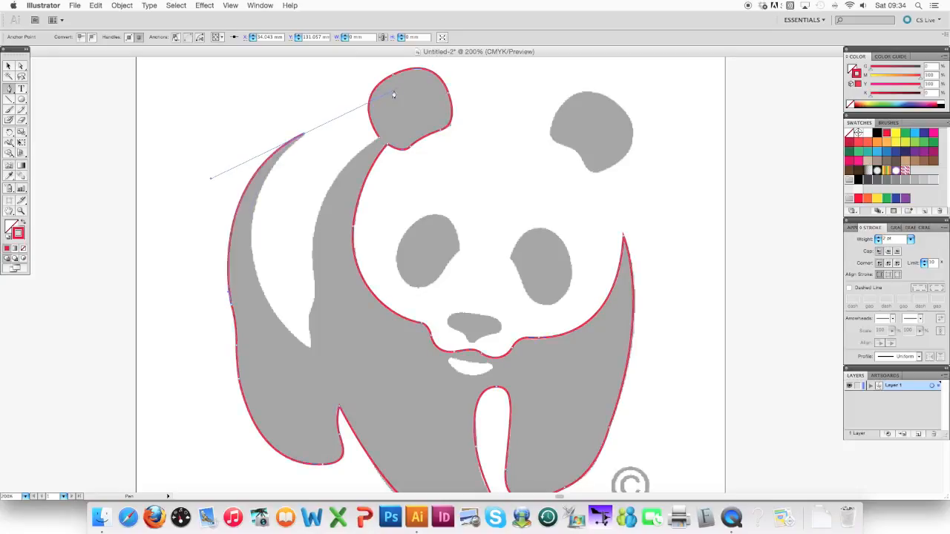
left_click(304, 136)
left_click(251, 231)
left_click_drag(252, 255, 252, 291)
left_click_drag(311, 350, 340, 363)
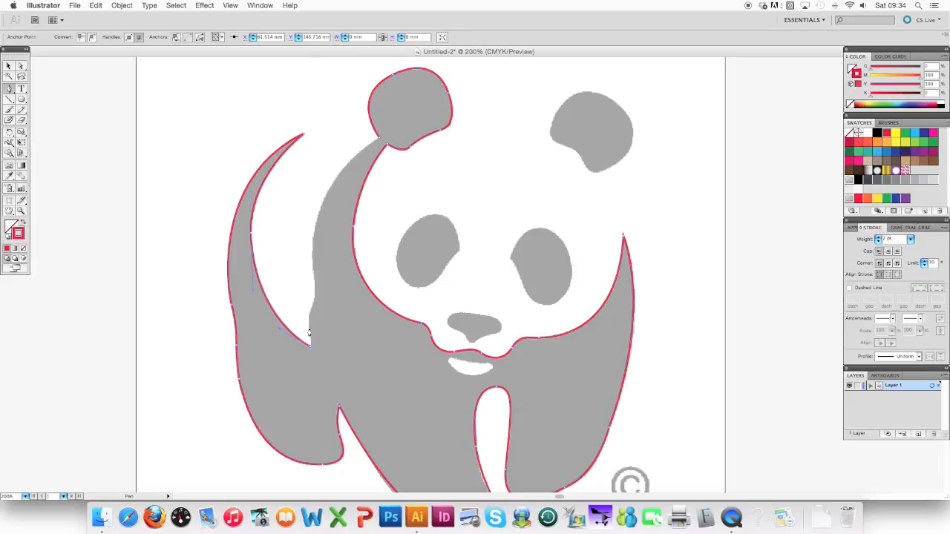
Continue the path from the lower inner corner up the shoulder's outer edge and close it where the body meets the left ear.
left_click(307, 323)
key("super+z")
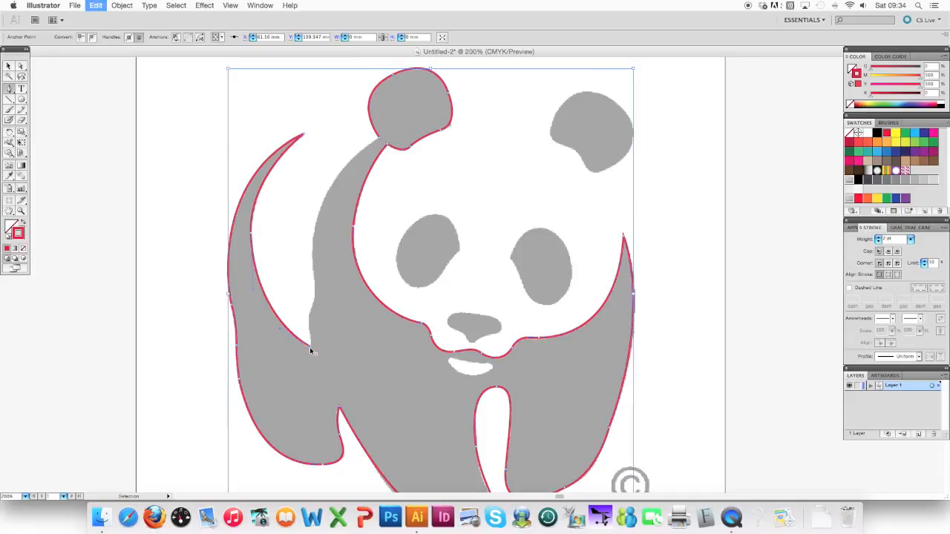
left_click_drag(313, 310, 312, 266)
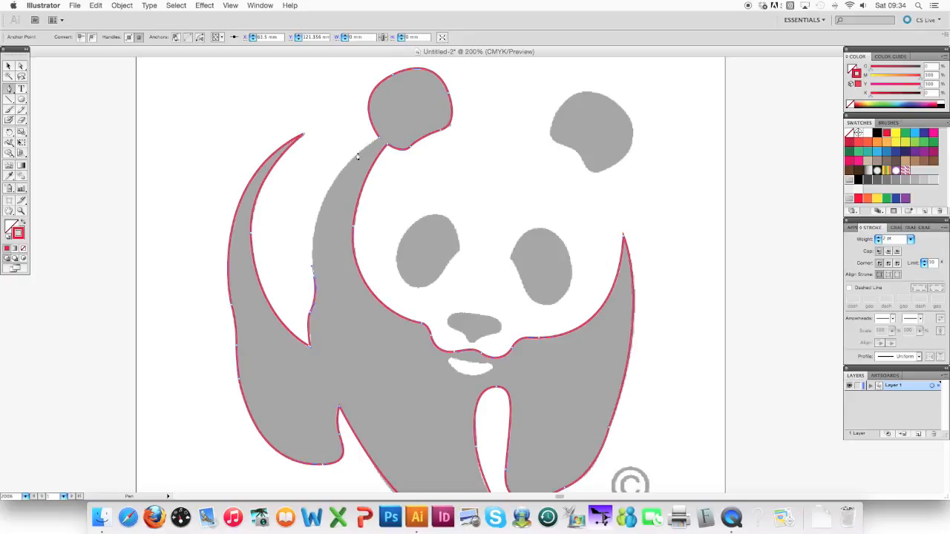
left_click_drag(340, 175, 342, 254)
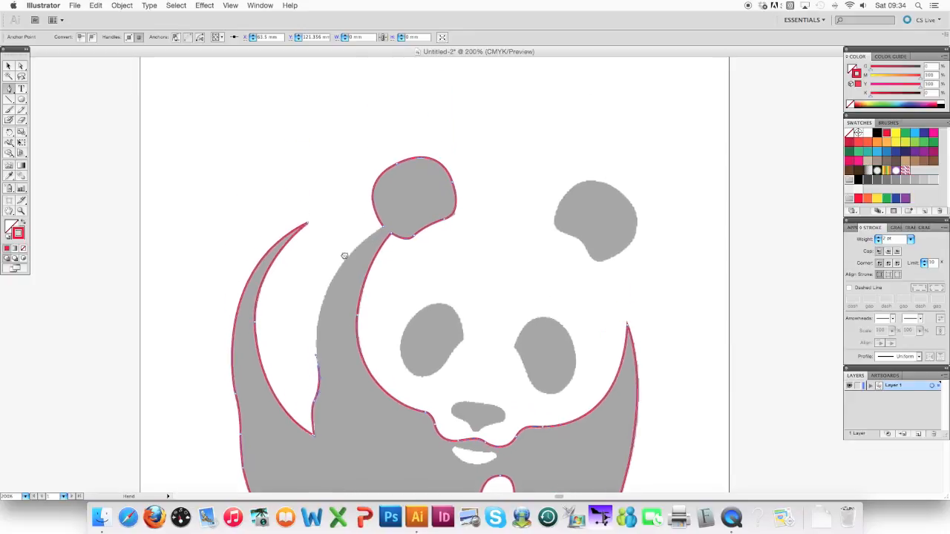
key("super+equal")
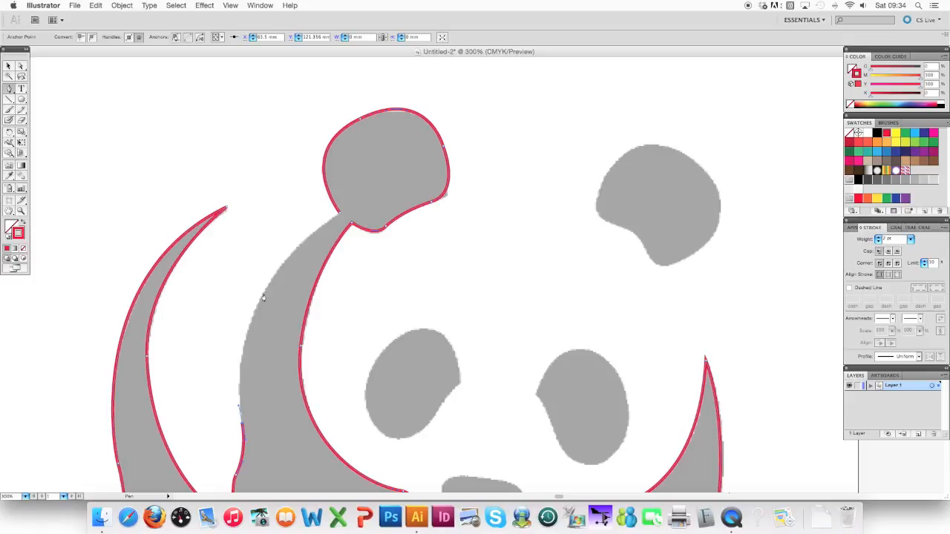
left_click_drag(264, 295, 289, 260)
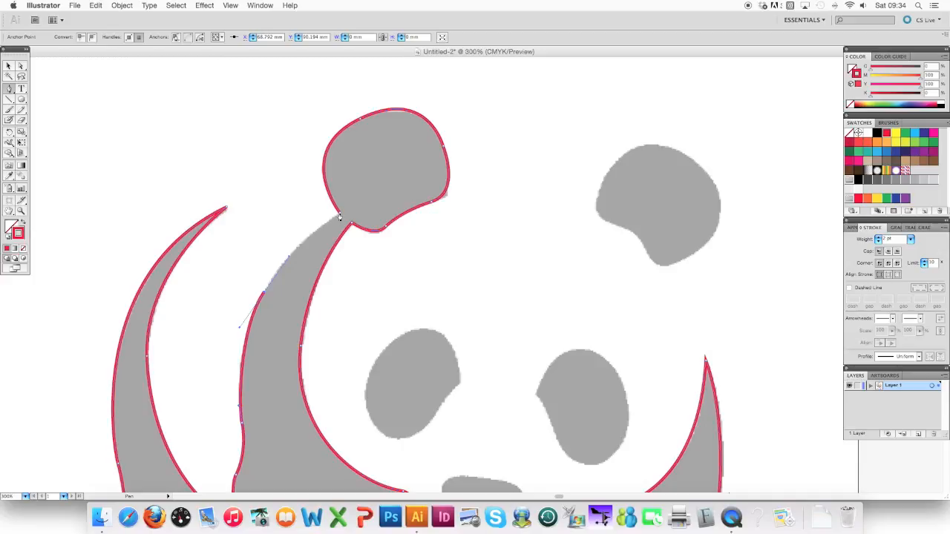
left_click_drag(340, 215, 368, 193)
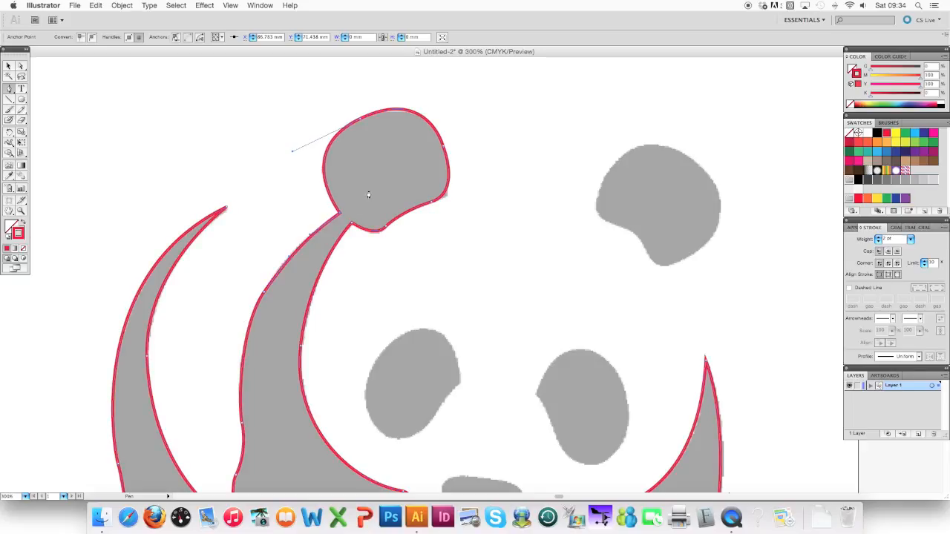
Trace the panda's left eye patch as a separate closed path with the Pen tool, starting and ending at its inner corner.
key("super+minus")
key("super+minus")
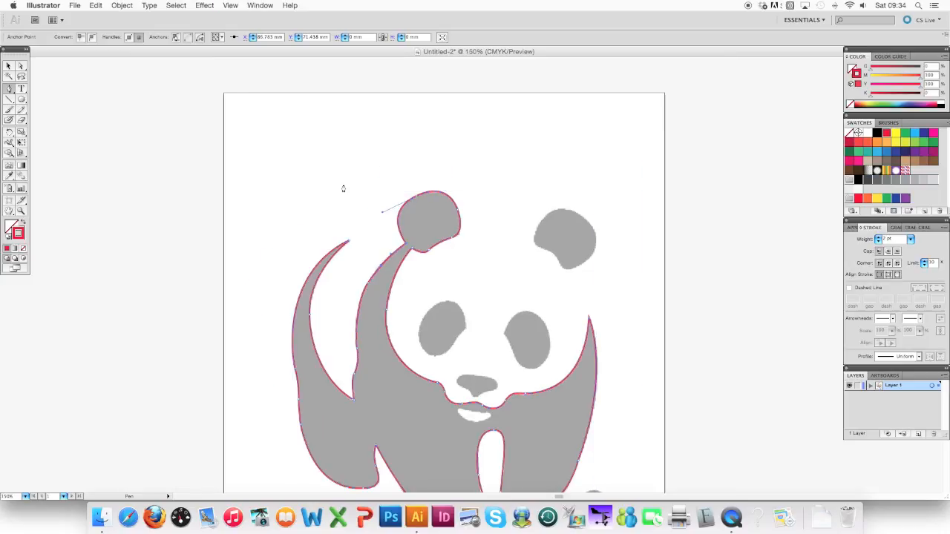
scroll(343, 189, "down", 5)
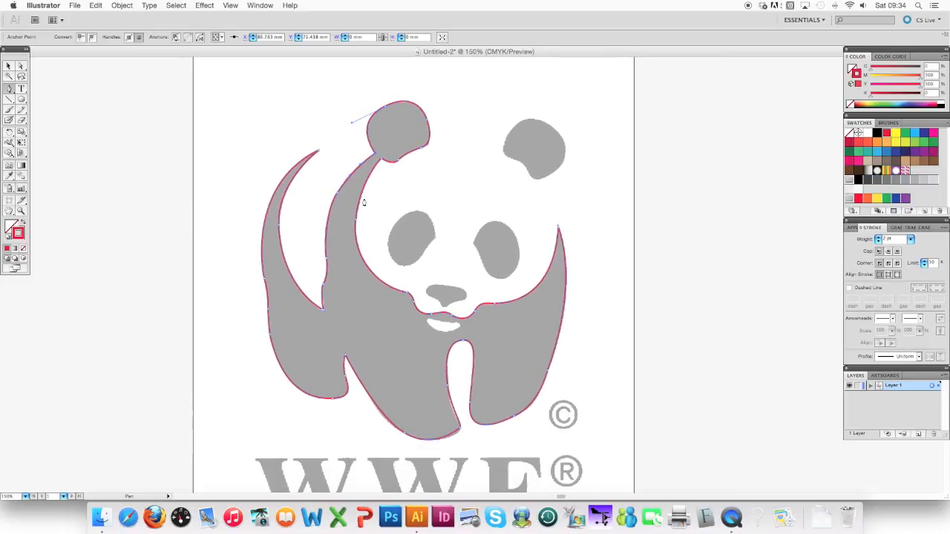
key("super+plus")
key("super+plus")
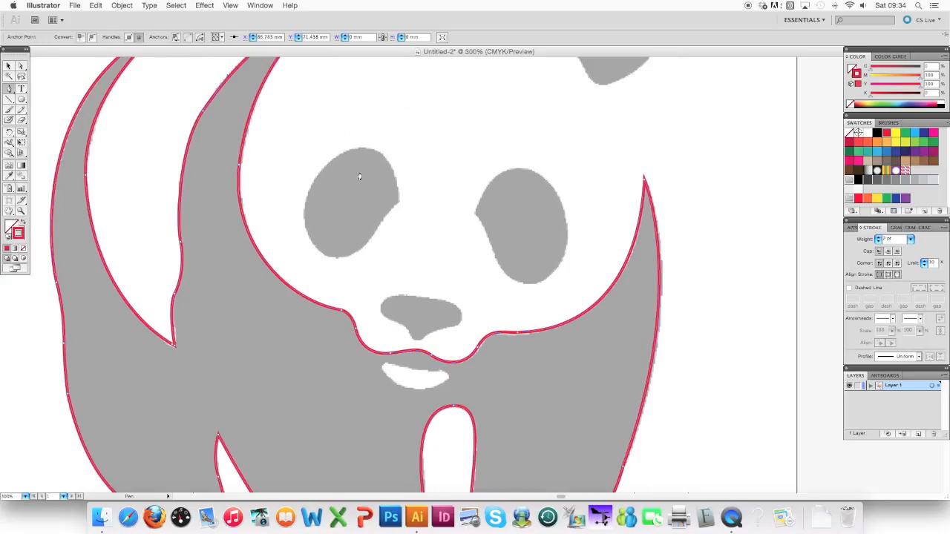
left_click(399, 206)
left_click_drag(363, 149, 327, 150)
left_click_drag(304, 199, 301, 216)
left_click_drag(334, 257, 363, 259)
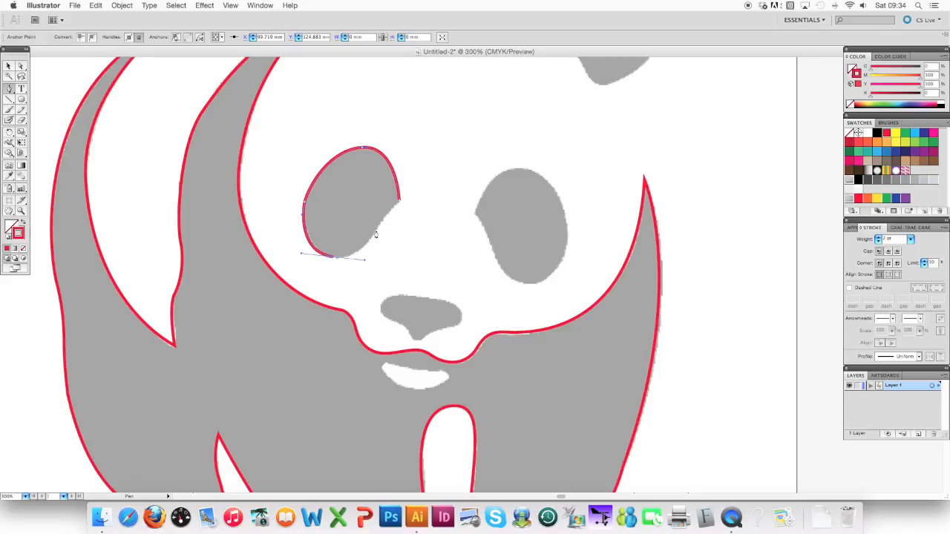
left_click(399, 203)
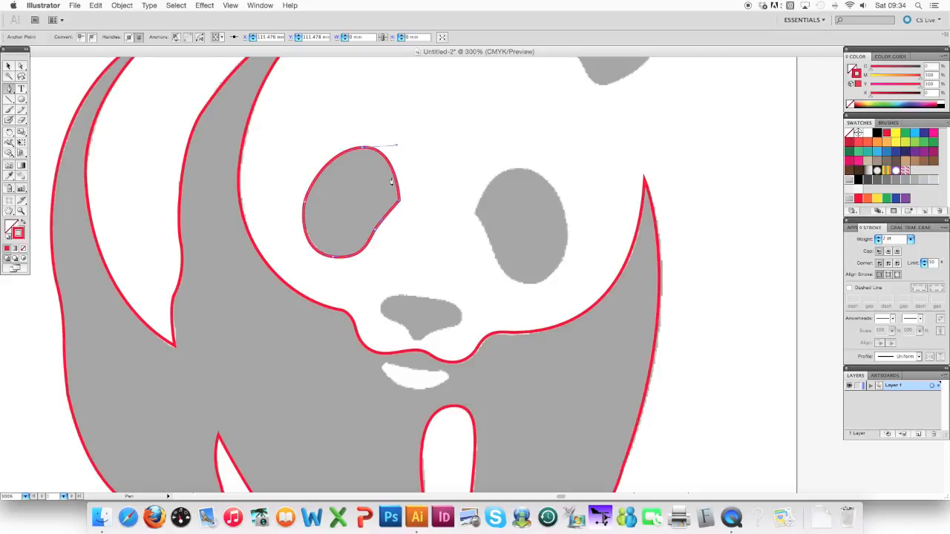
Trace the panda's right eye patch clockwise as a closed path, starting and ending at its inner corner.
left_click(473, 213)
left_click_drag(519, 171, 553, 164)
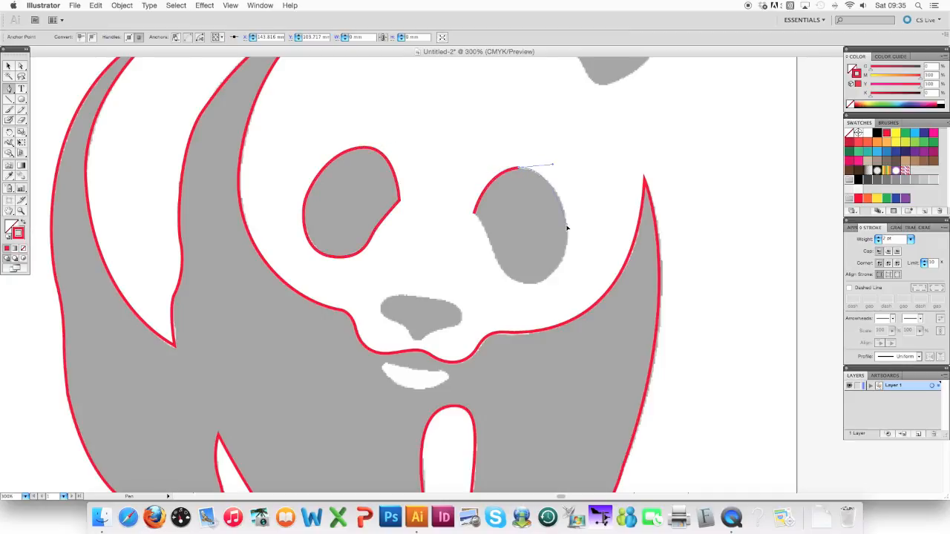
left_click(567, 226)
left_click_drag(530, 282, 499, 284)
left_click(473, 215)
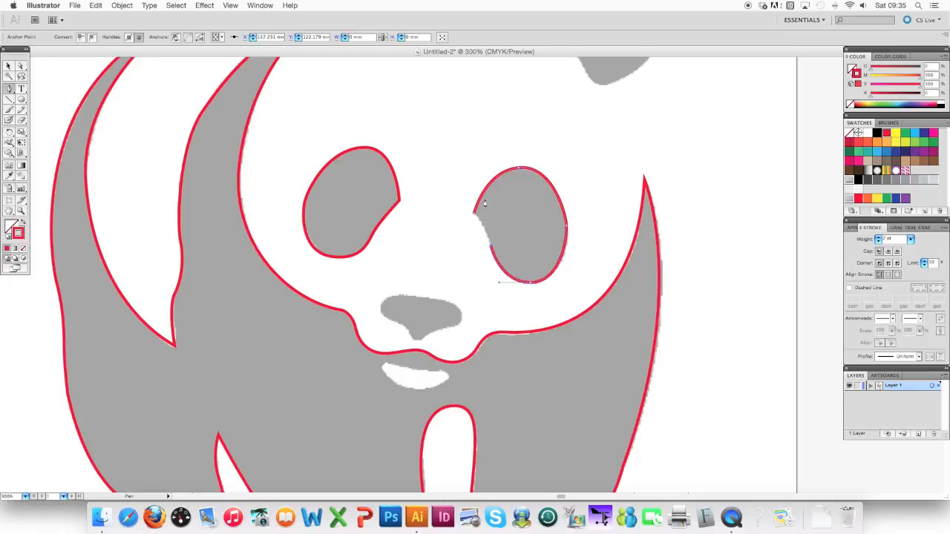
left_click_drag(474, 215, 468, 210)
Trace the panda's nose as a closed path, working clockwise from its upper edge around the lower point.
left_click(420, 301)
mouse_move(461, 301)
left_mouse_down()
mouse_move(457, 332)
mouse_move(414, 341)
mouse_move(383, 319)
mouse_move(388, 294)
left_mouse_up()
left_click(436, 331)
left_click(421, 341)
left_click(382, 312)
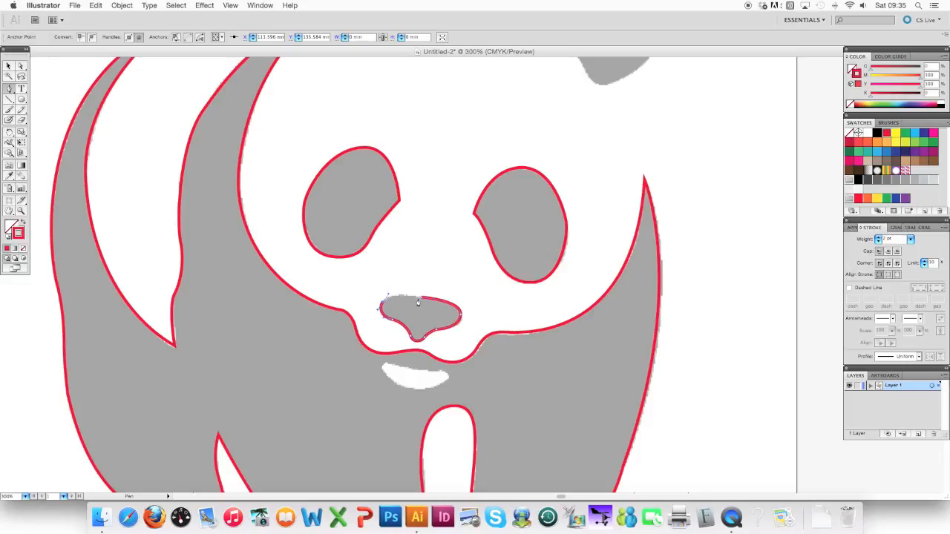
left_click(420, 299)
Trace the outline of the panda's detached right ear as a closed path with the Pen tool.
scroll(475, 241, "up", 5)
scroll(475, 242, "right", 2)
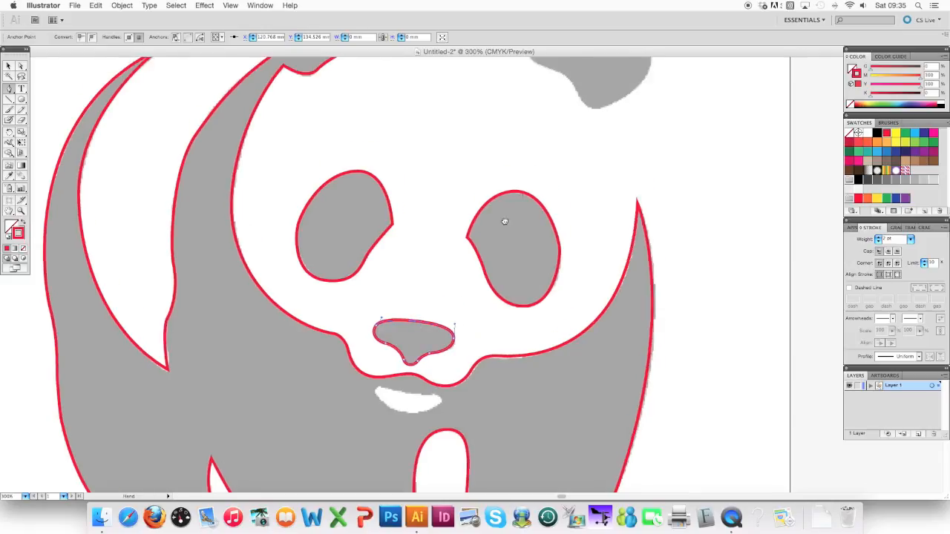
left_click(507, 171)
left_click_drag(532, 192, 610, 177)
left_click_drag(591, 110, 555, 75)
left_click_drag(503, 113, 482, 138)
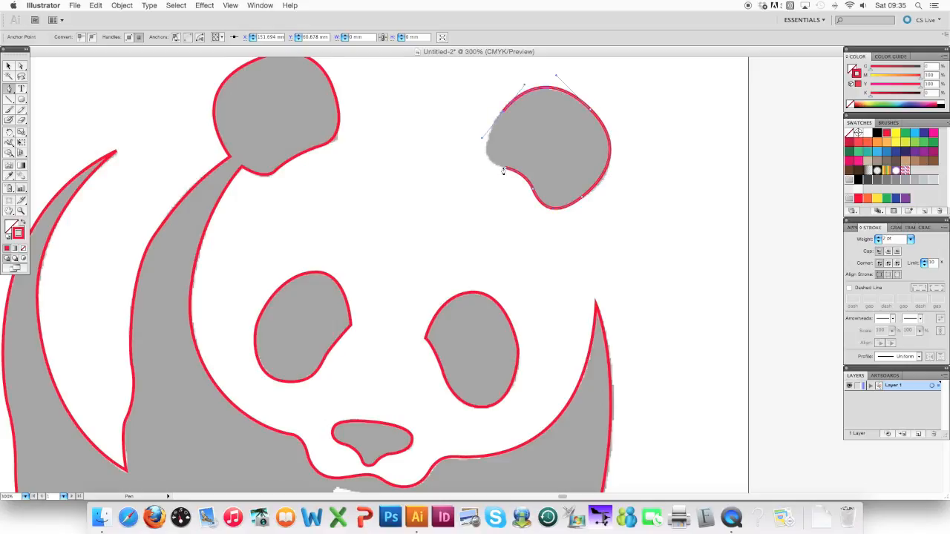
left_click_drag(505, 172, 534, 175)
Trace the white mouth shape below the muzzle as a closed path.
key("space")
left_click_drag(368, 333, 391, 174)
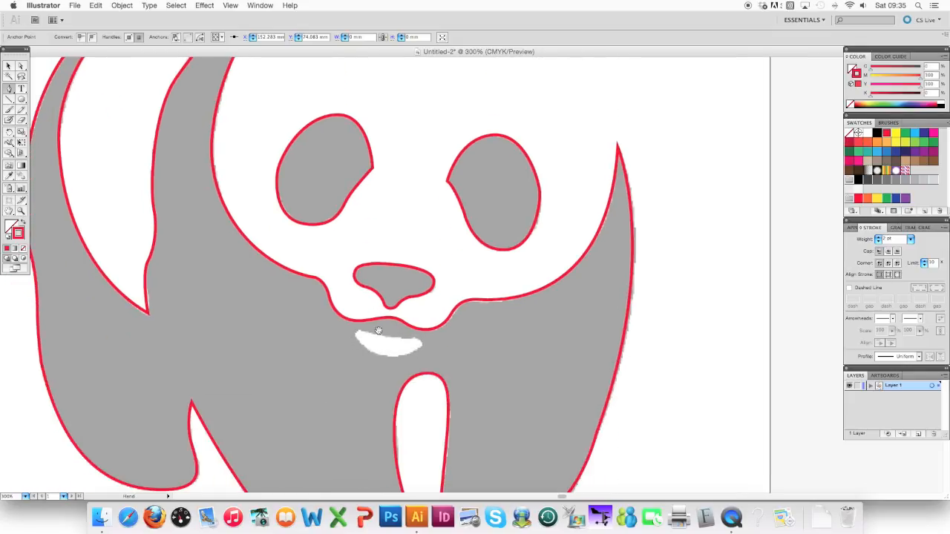
mouse_move(386, 336)
left_mouse_down()
mouse_move(420, 339)
mouse_move(403, 354)
mouse_move(369, 353)
mouse_move(354, 328)
mouse_move(395, 336)
left_mouse_up()
Examine the complete traced panda outline against the faded template and the WWF lettering beneath it.
key("super+minus")
key("super+minus")
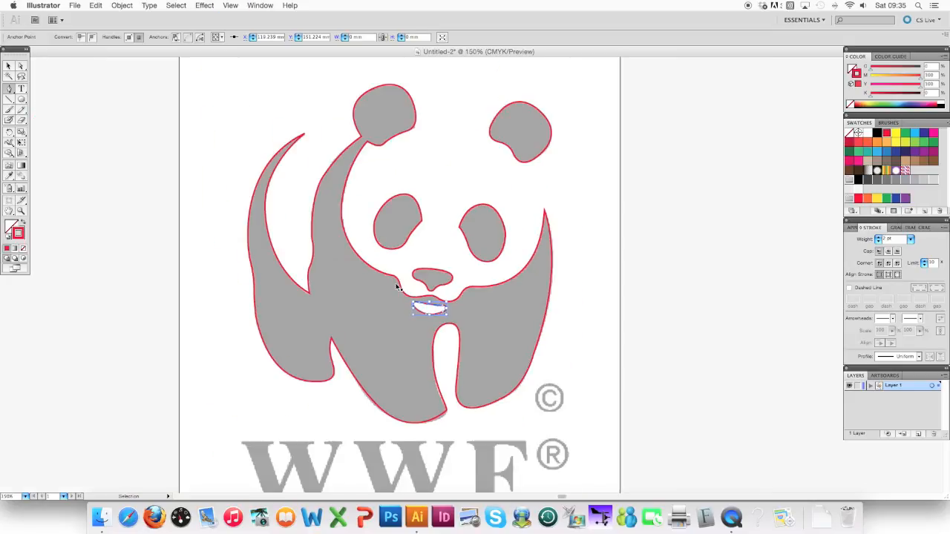
key("space")
left_click_drag(402, 248, 378, 234)
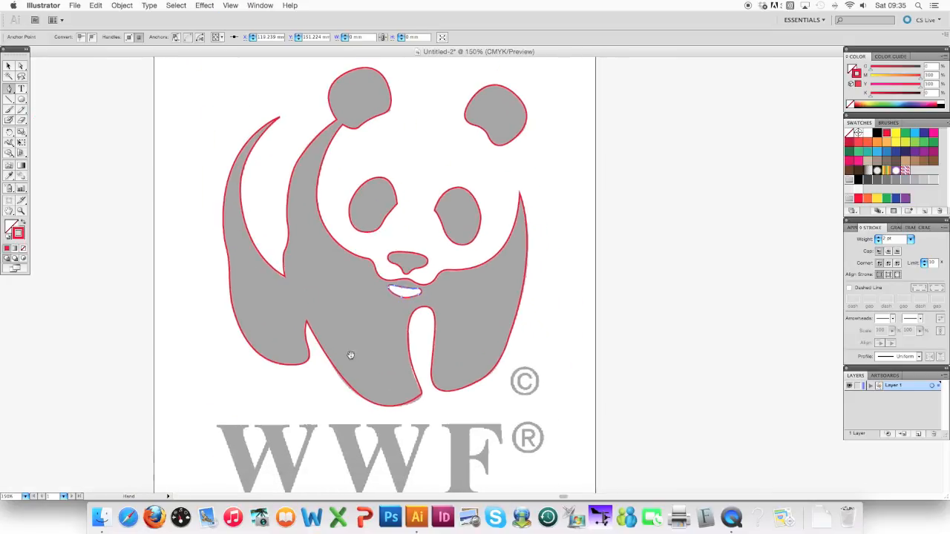
left_click_drag(338, 422, 333, 391)
left_click_drag(499, 365, 498, 390)
key("space")
left_click_drag(458, 433, 481, 409)
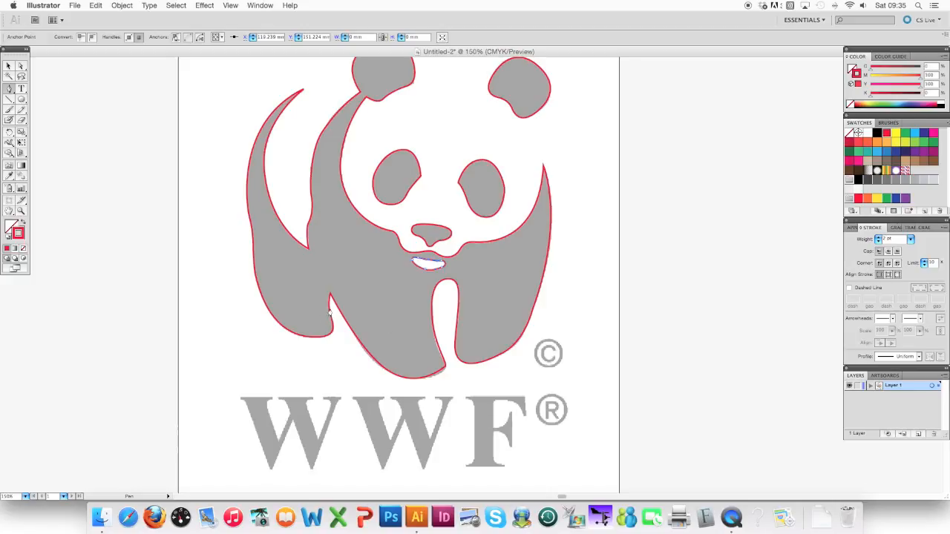
key("space")
left_click_drag(347, 304, 337, 333)
Deselect the traced paths, then select the faded WWF logo template image and delete it.
left_click(9, 67)
left_click(651, 202)
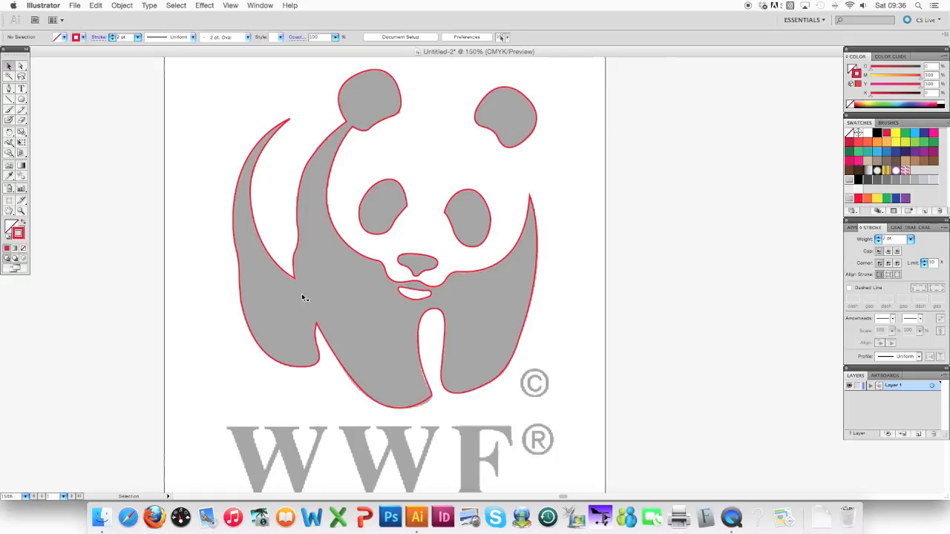
left_click(293, 415)
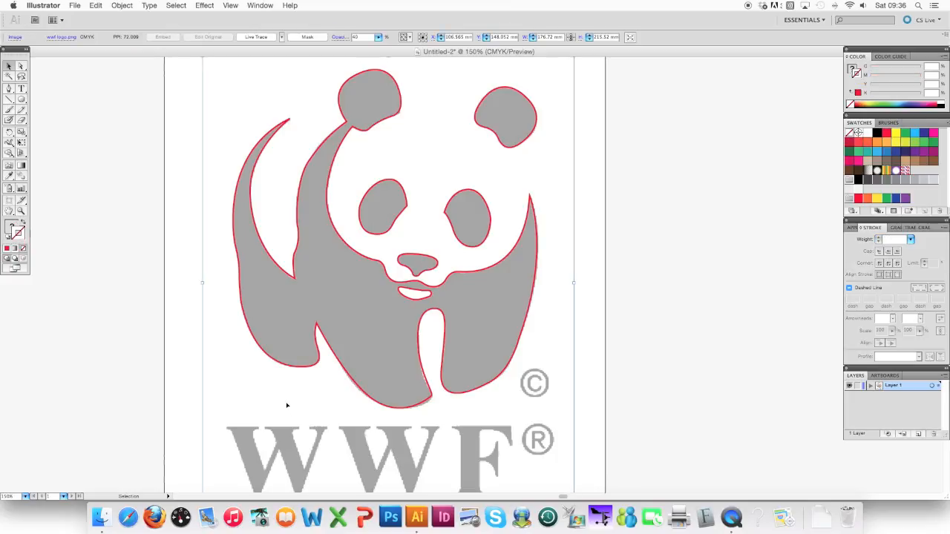
key("Delete")
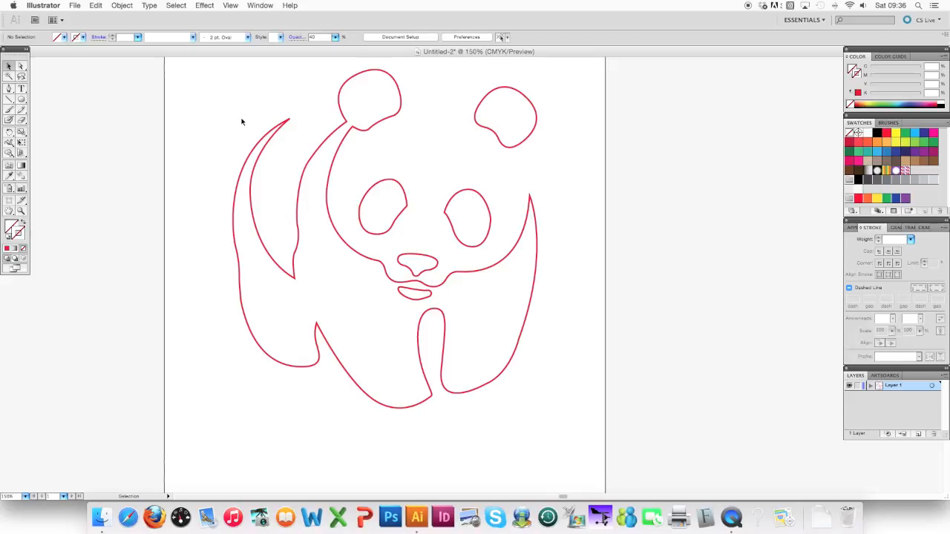
Try a yellow fill on the panda's main body outline, then remove the fill.
left_click(301, 180)
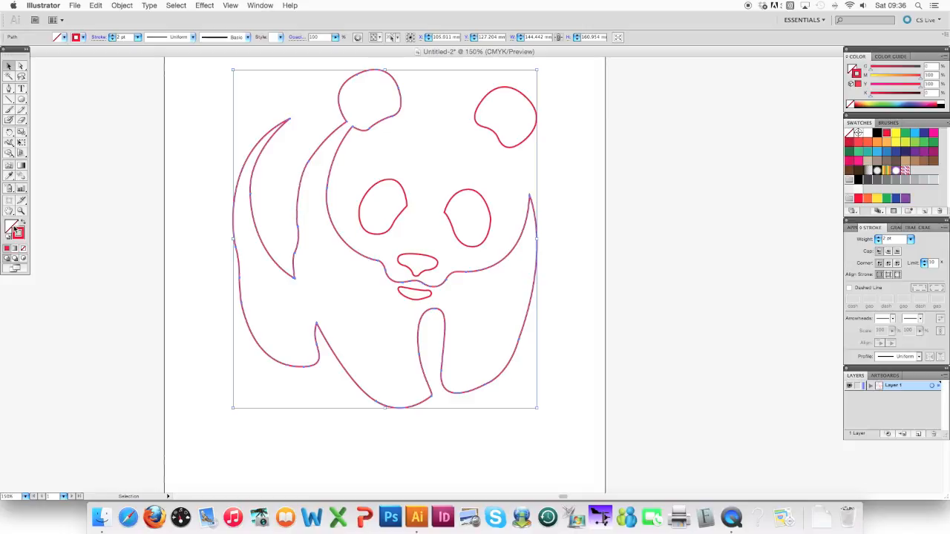
left_click(11, 224)
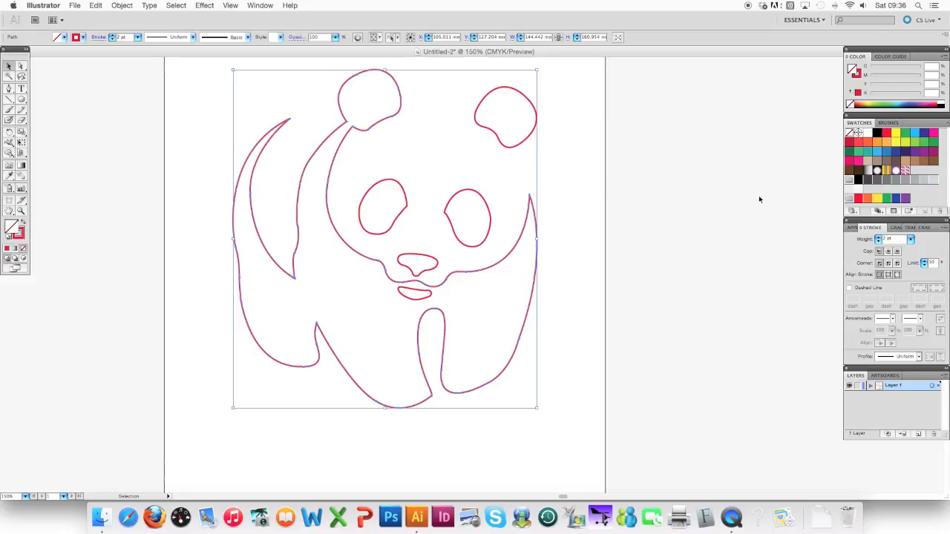
left_click(896, 133)
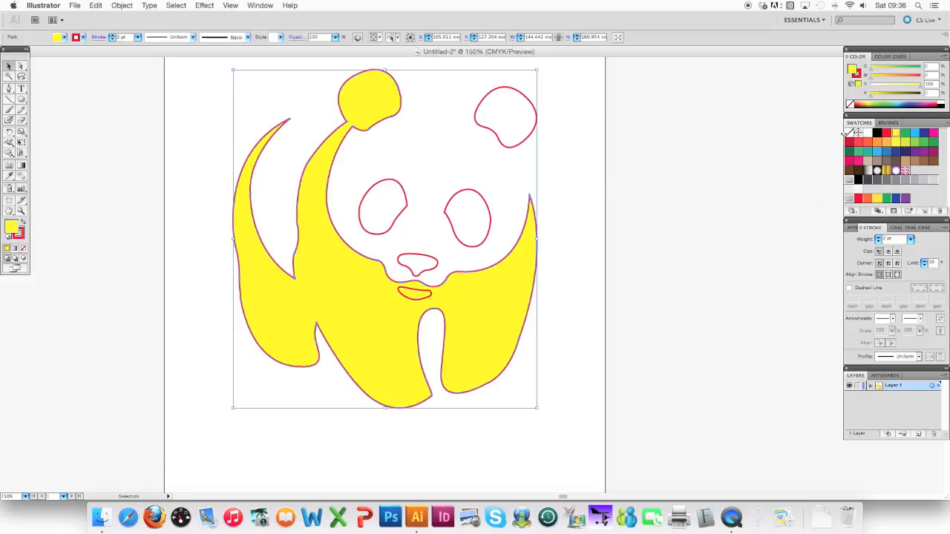
left_click(23, 249)
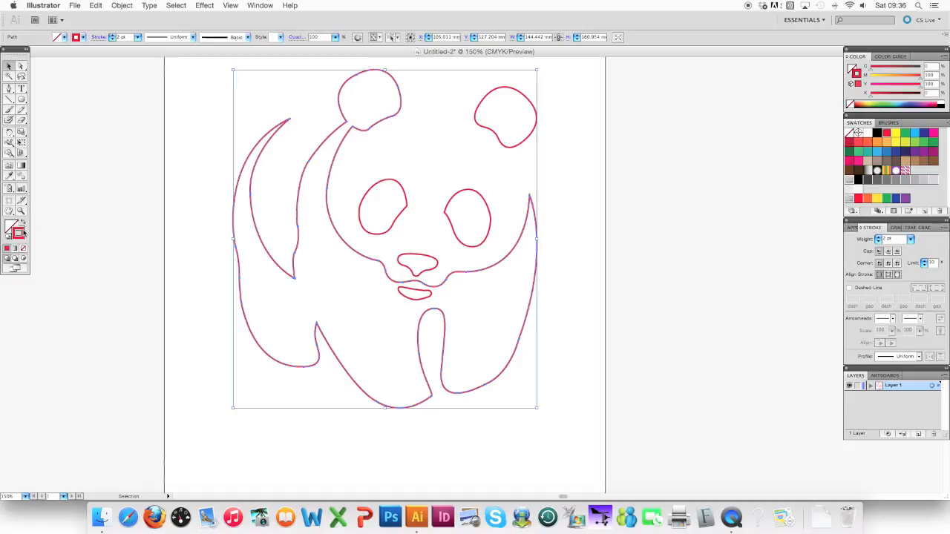
Try different stroke weights on the panda's body outline, return it to 2 pt and deselect it.
left_click(880, 237)
left_click(879, 237)
left_click(879, 244)
left_click(879, 244)
left_click(879, 242)
left_click(879, 244)
left_click(194, 168)
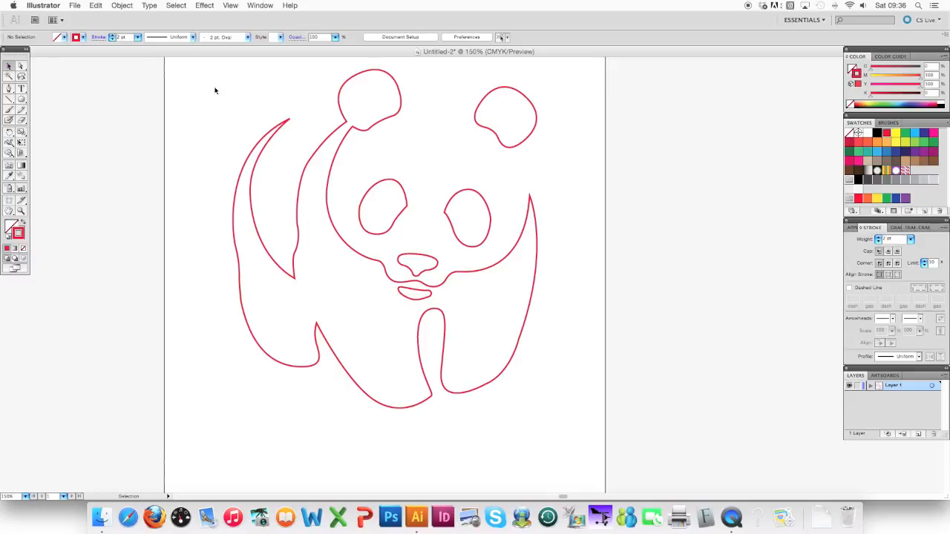
Select the body, eyes, nose, mouth and detached ear, then swap fill and stroke to give them a solid red fill.
left_click_drag(201, 75, 586, 416)
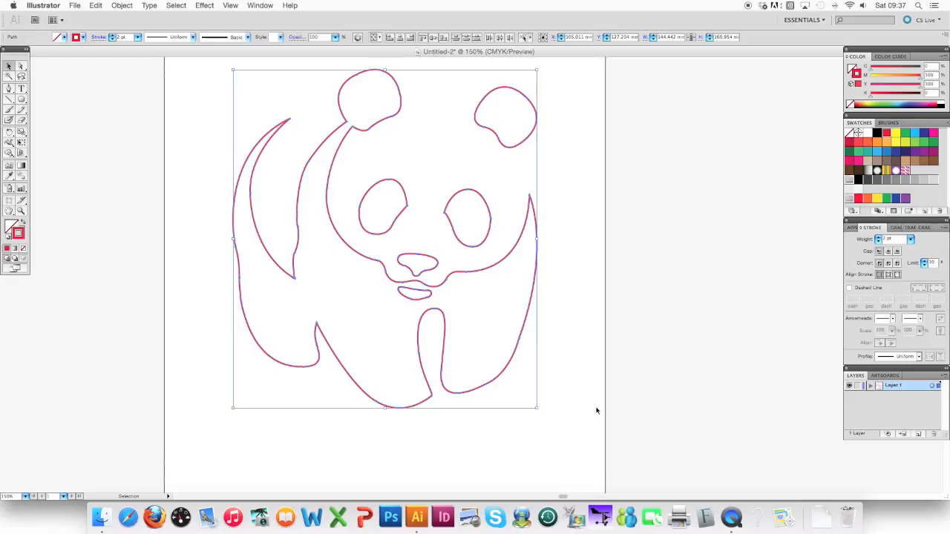
left_click(246, 186)
left_click(251, 191)
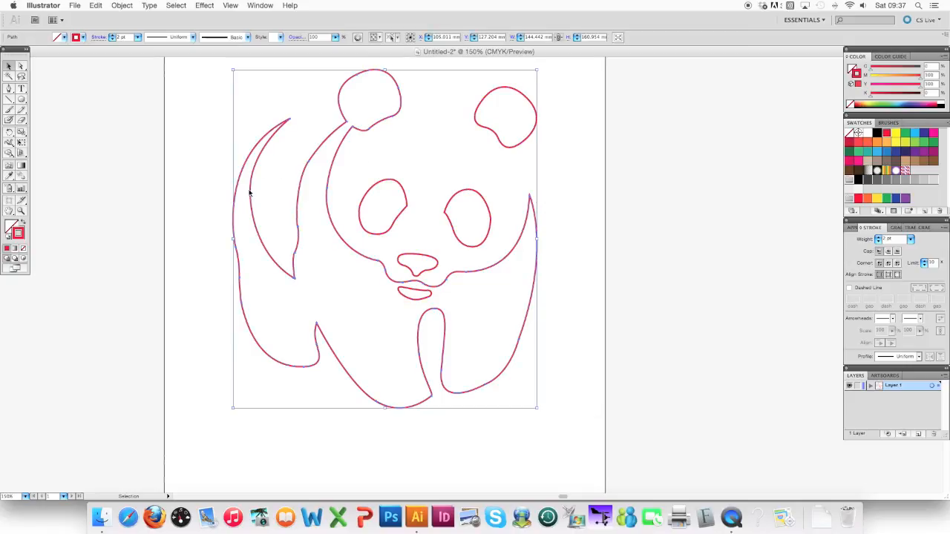
left_click(372, 235, "shift")
left_click(455, 233, "shift")
left_click(432, 260, "shift")
left_click(425, 293, "shift")
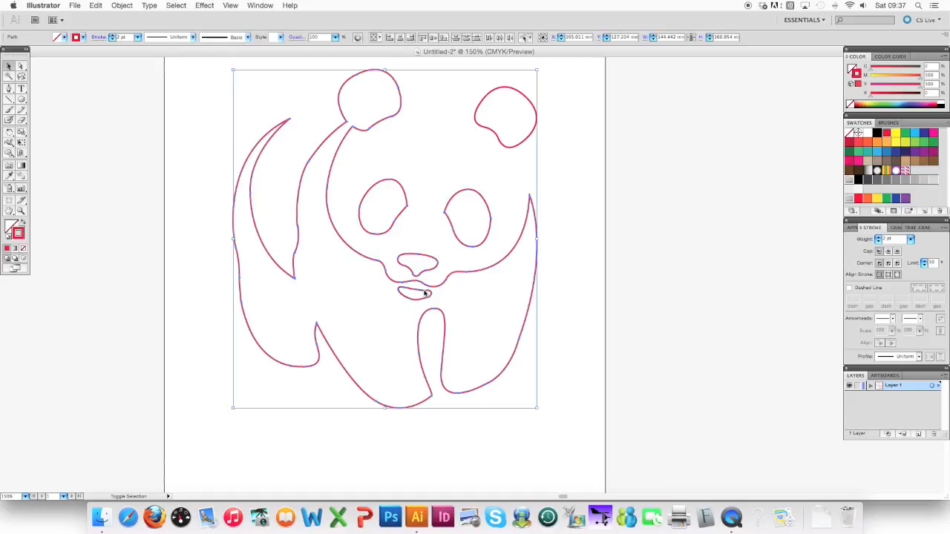
left_click(512, 148, "shift")
left_click_drag(14, 237, 9, 225)
left_click(23, 249)
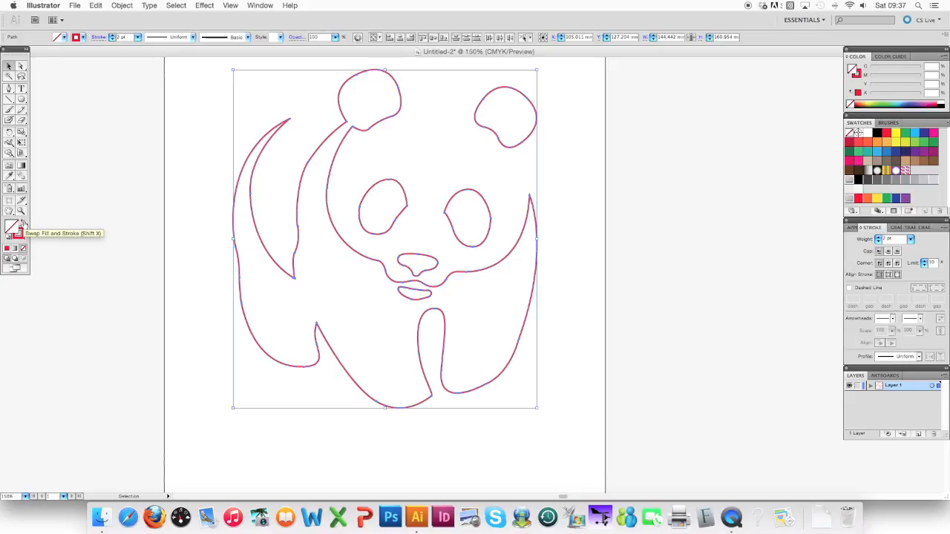
left_click(22, 224)
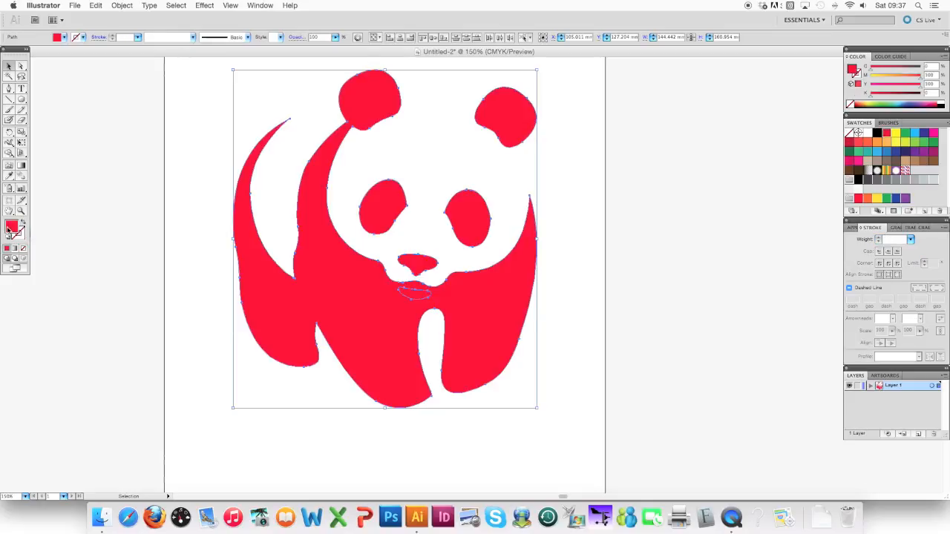
left_click(116, 274)
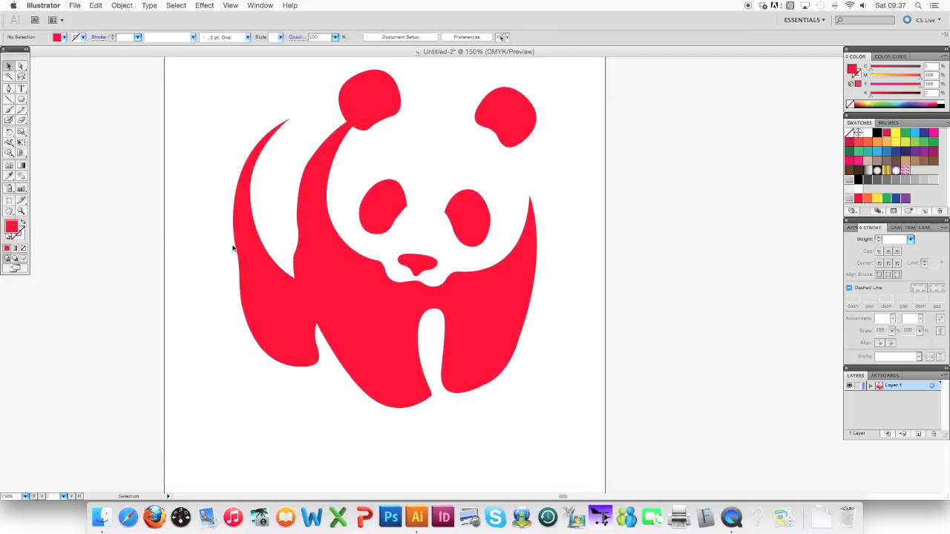
Cut the mouth shape out of the panda's body with the Pathfinder's Exclude operation, then deselect.
left_click(412, 293)
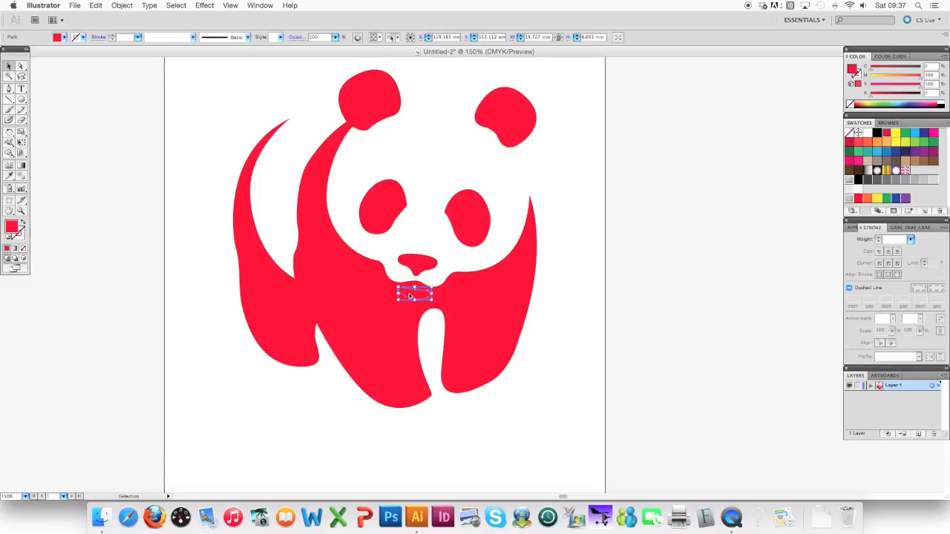
left_click(380, 324, "shift")
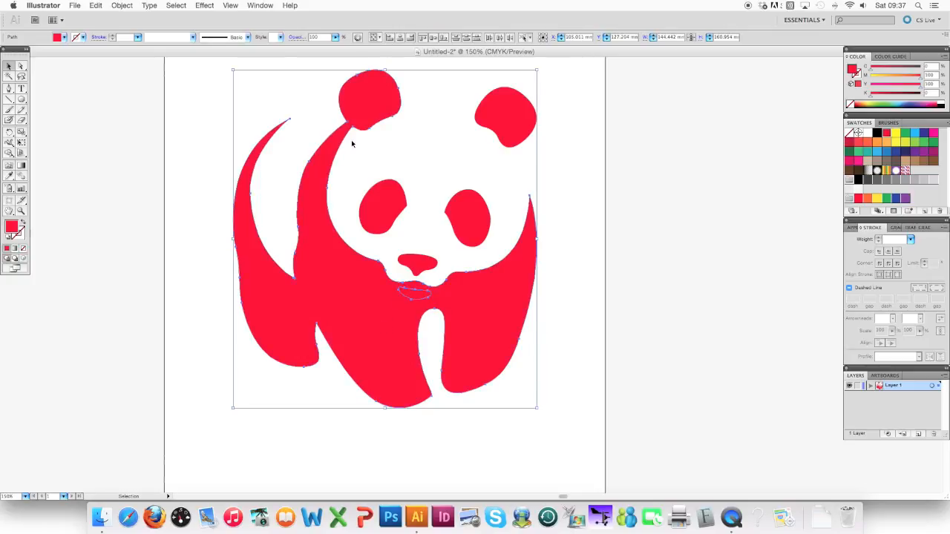
left_click(260, 5)
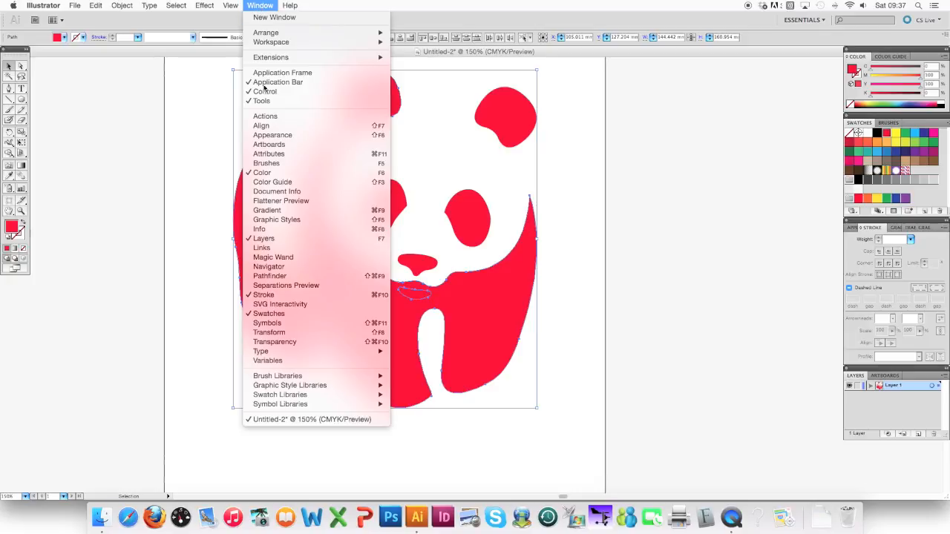
left_click(276, 276)
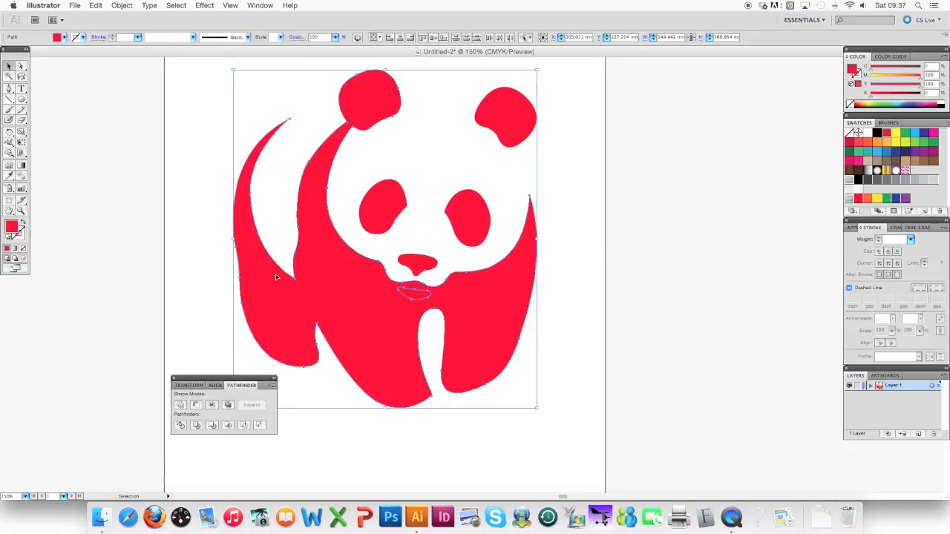
left_click_drag(221, 374, 701, 116)
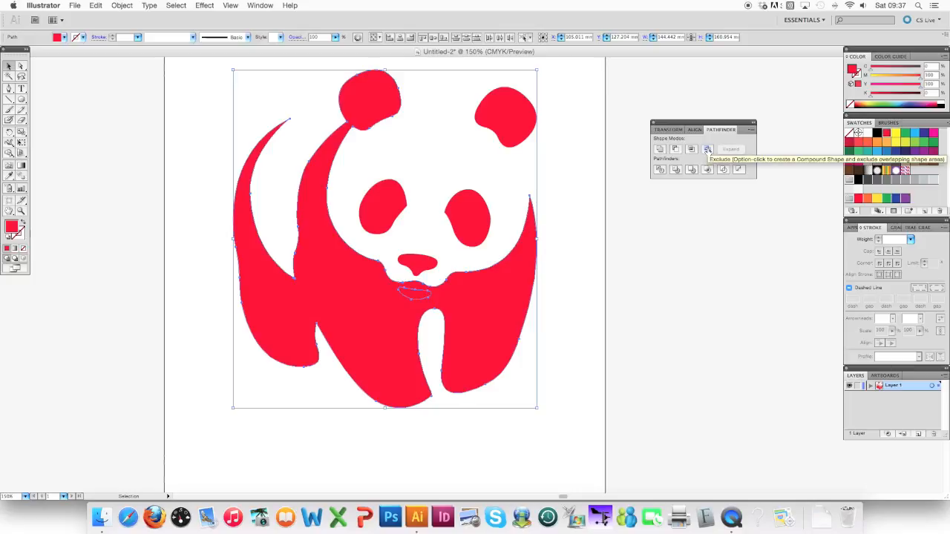
left_click(707, 150)
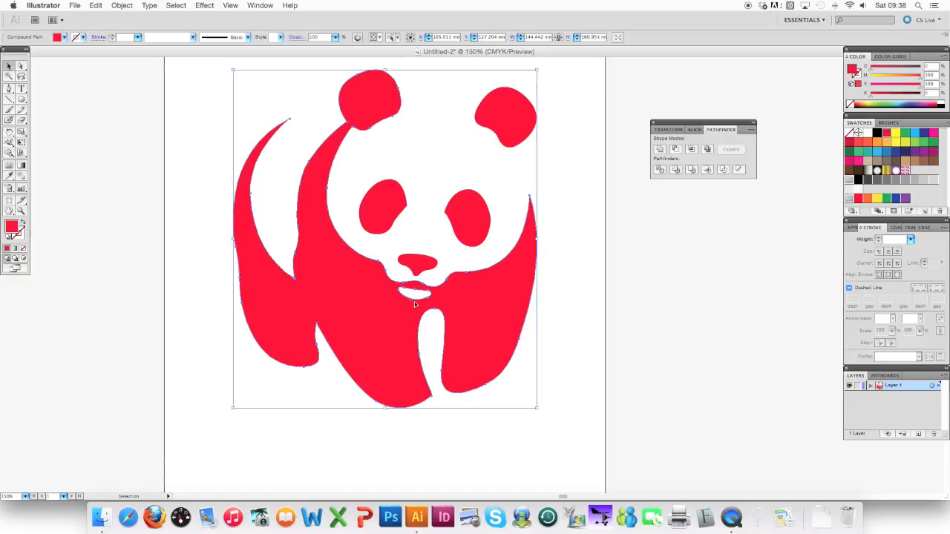
left_click(312, 118)
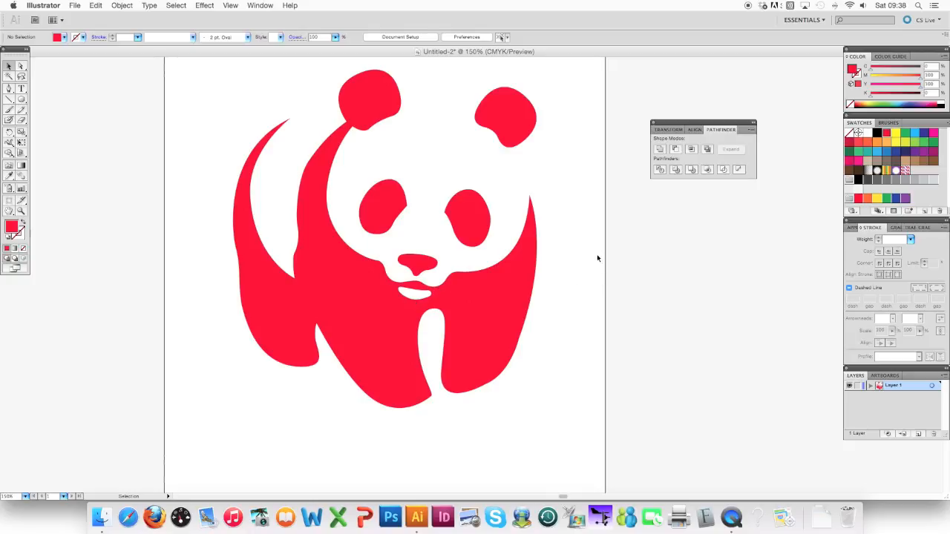
Try moving the two eyes separately from the body, then undo both moves.
left_click(479, 301)
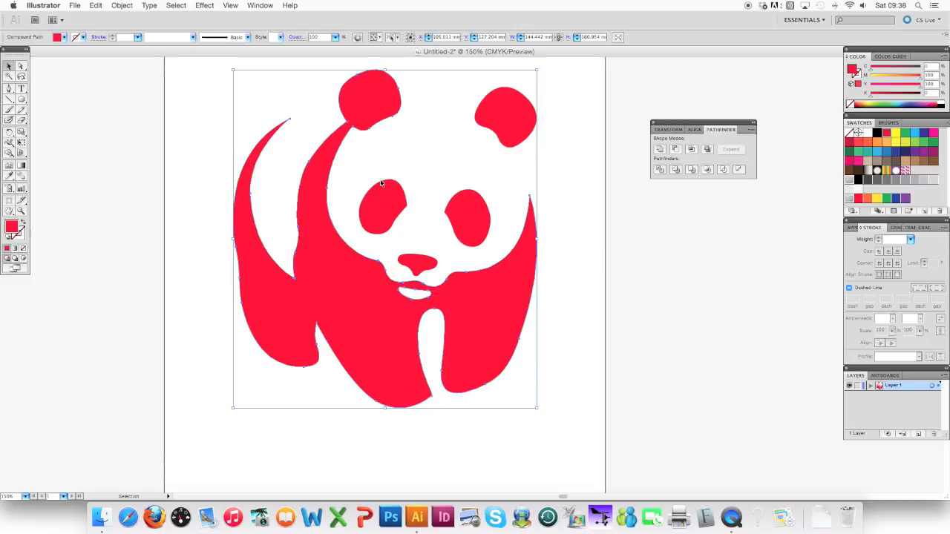
left_click_drag(384, 199, 377, 175)
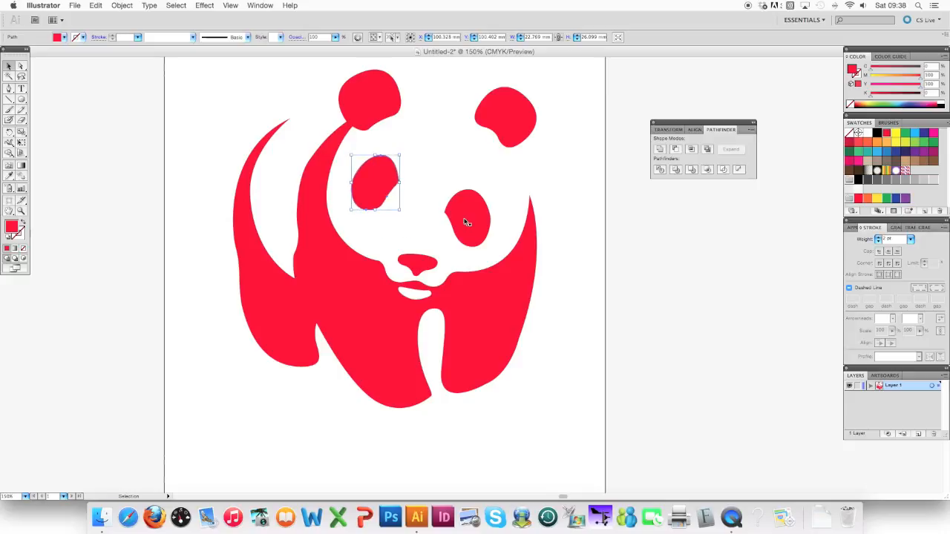
left_click_drag(466, 222, 486, 210)
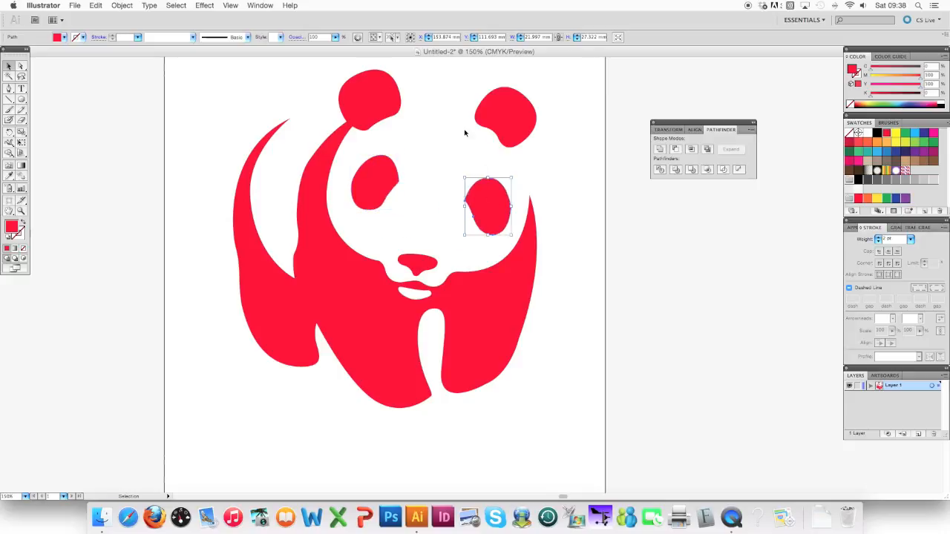
key("a")
key("super+z")
key("super+z")
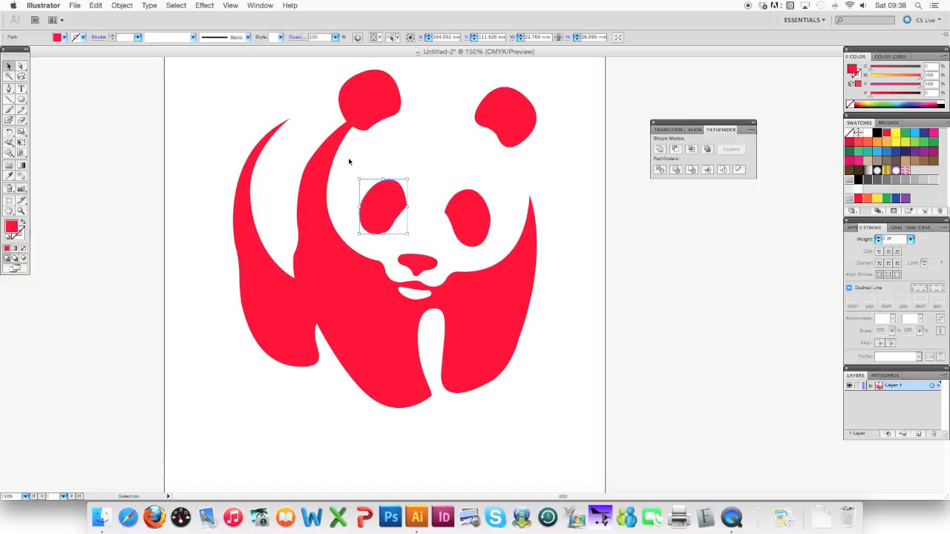
Select all the red panda shapes and group them into one object.
left_click(223, 111)
left_click_drag(205, 84, 567, 406)
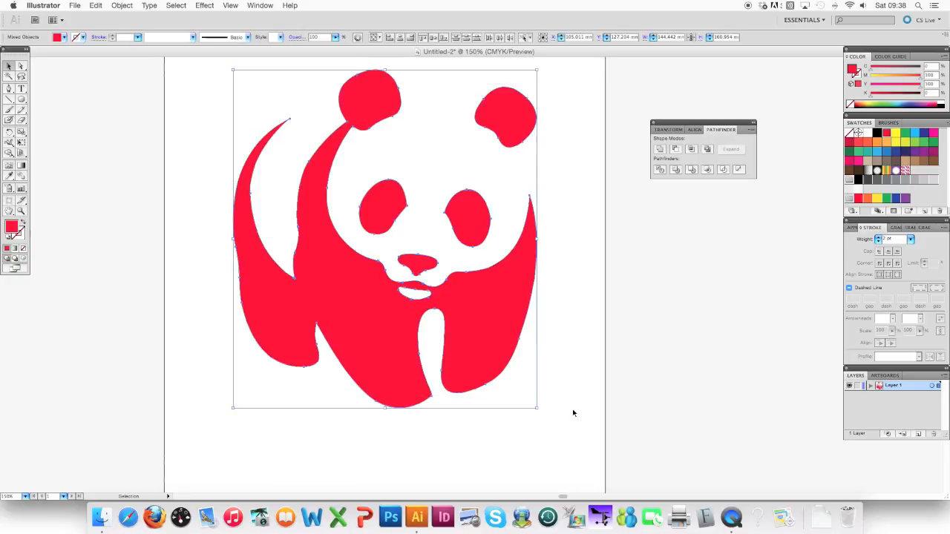
left_click(121, 5)
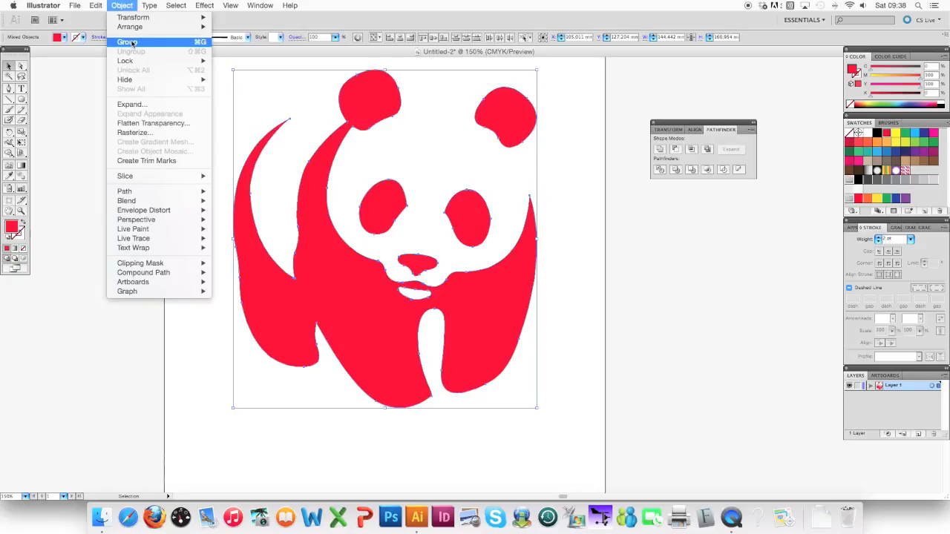
left_click(126, 48)
left_click(139, 260)
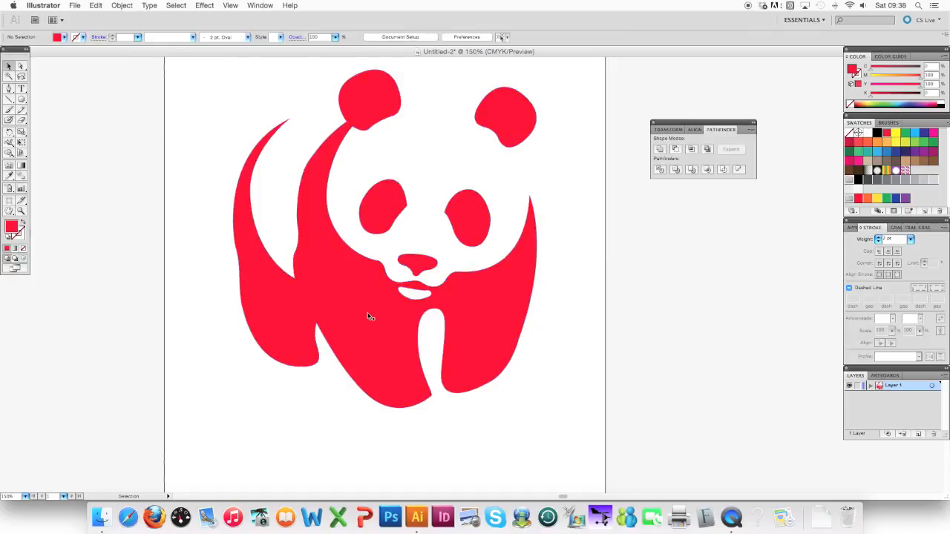
Move the grouped panda down and slightly left on the artboard, then deselect it.
left_click_drag(366, 318, 387, 354)
left_click_drag(414, 403, 376, 382)
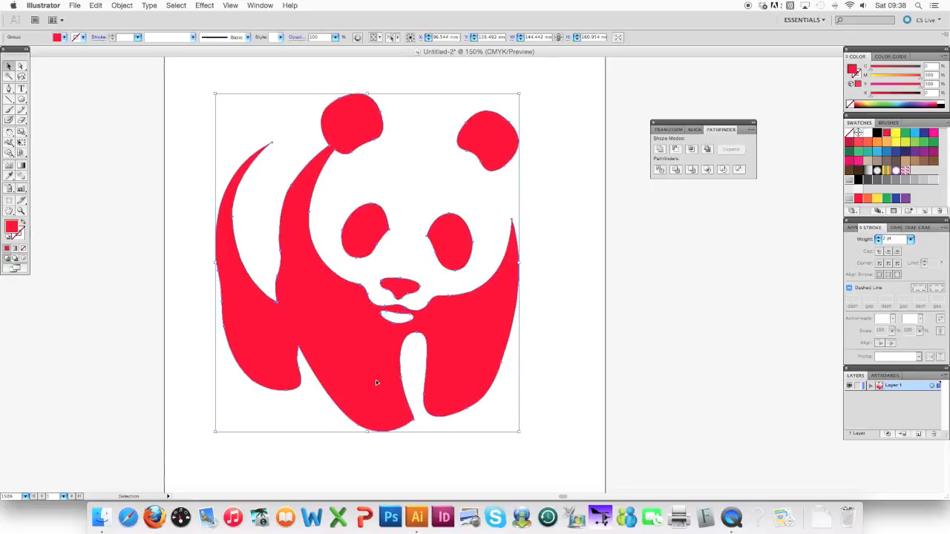
left_click(93, 179)
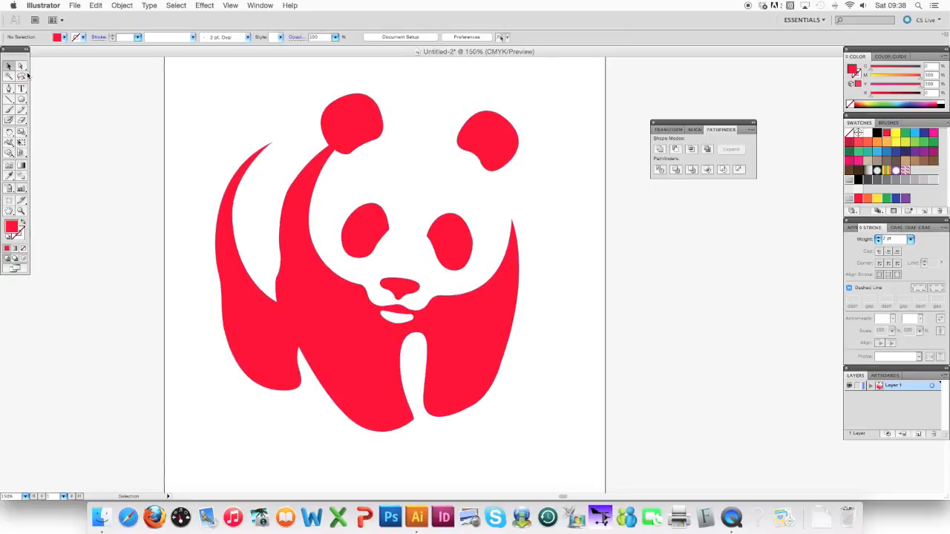
Select both eyes and the nose individually inside the group with the Group Selection tool, then return to the Selection tool and deselect.
left_click(23, 68)
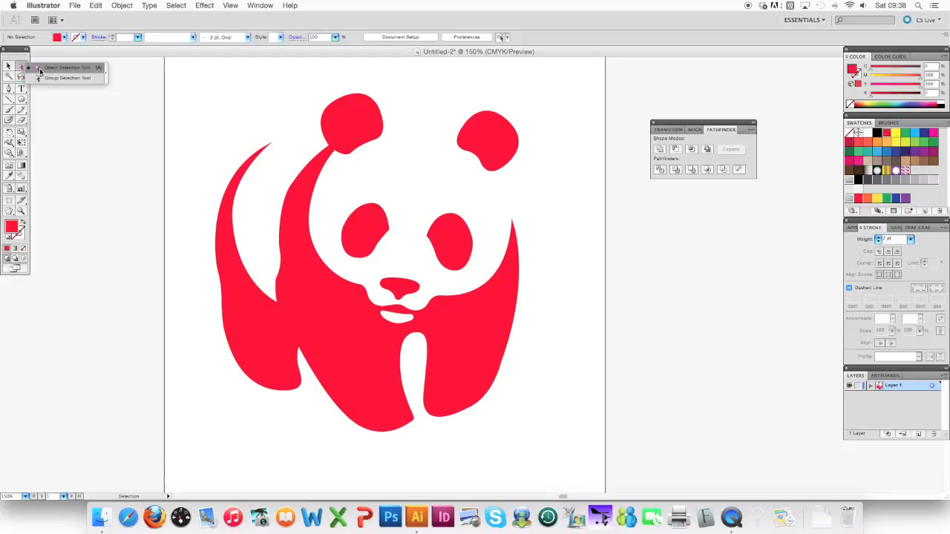
left_click(46, 75)
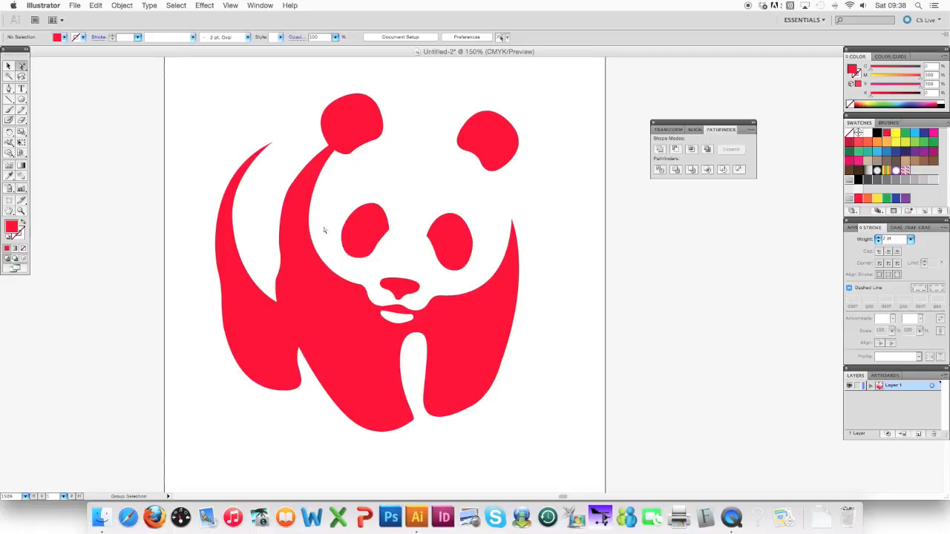
left_click(353, 237)
left_click(461, 250)
left_click_drag(398, 291, 399, 290)
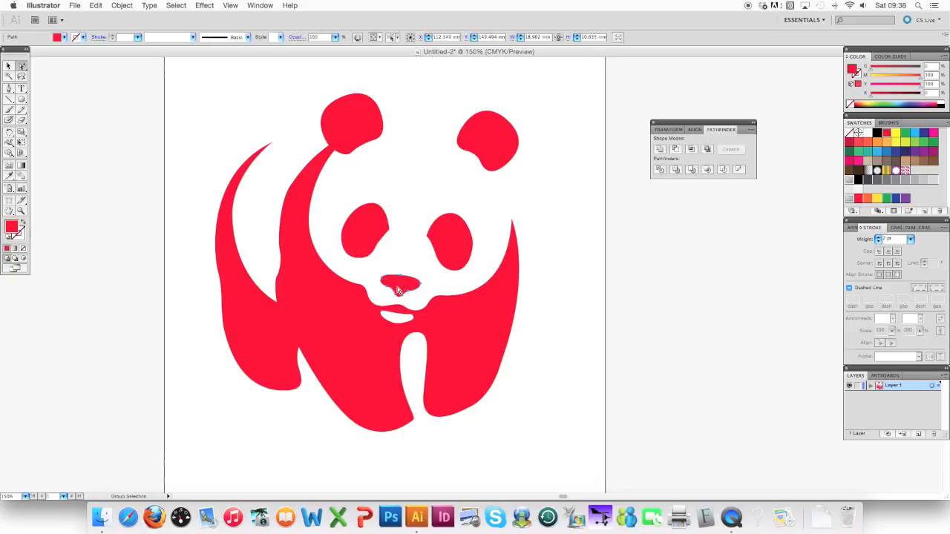
left_click(9, 66)
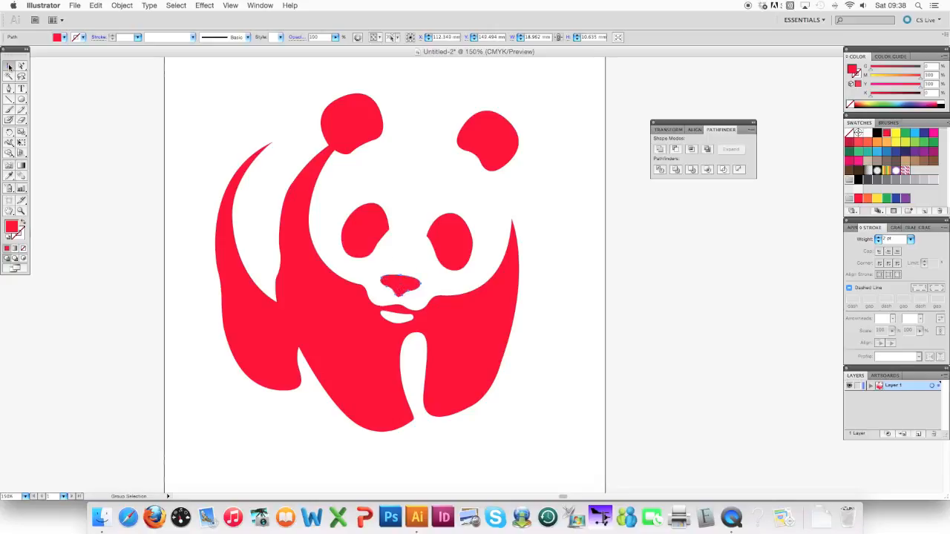
left_click(129, 206)
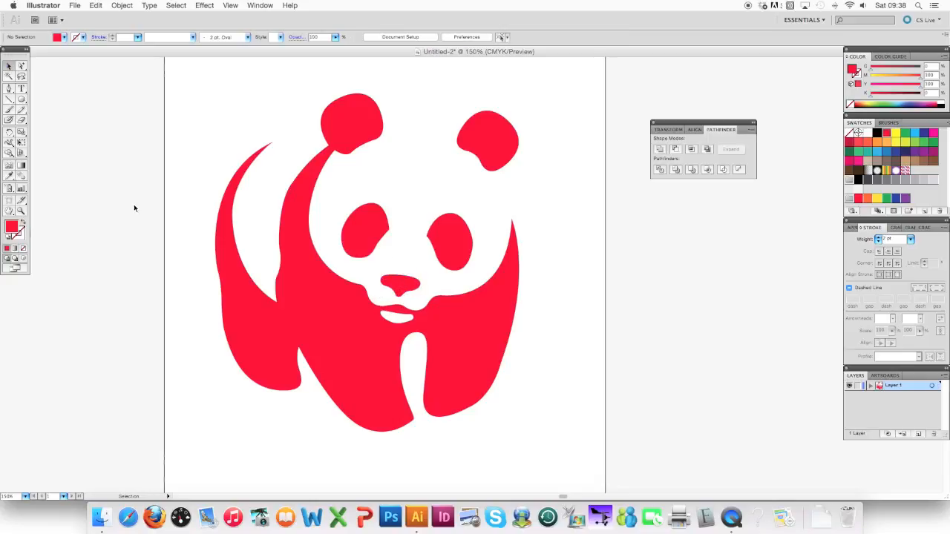
Move the whole grouped panda slightly right and up on the artboard.
left_click(324, 301)
left_click_drag(356, 353, 362, 354)
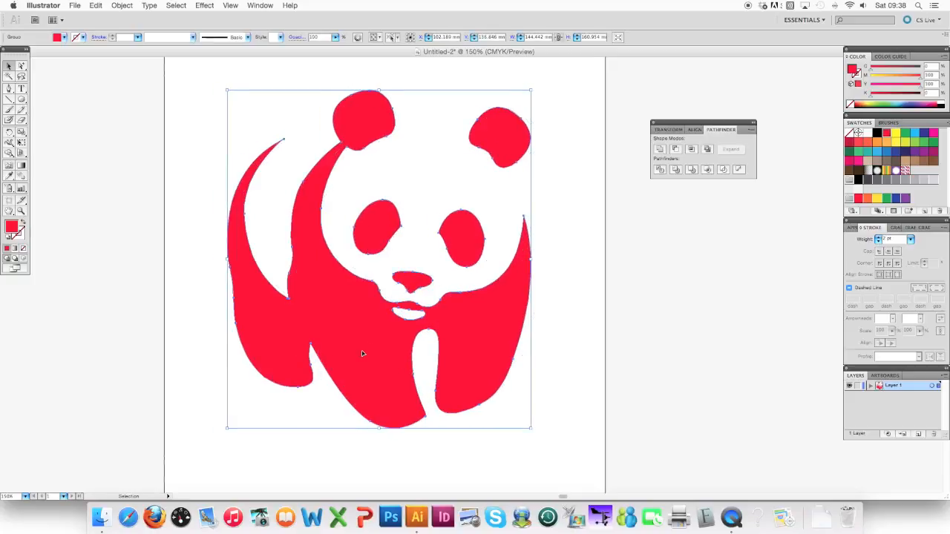
left_click(638, 322)
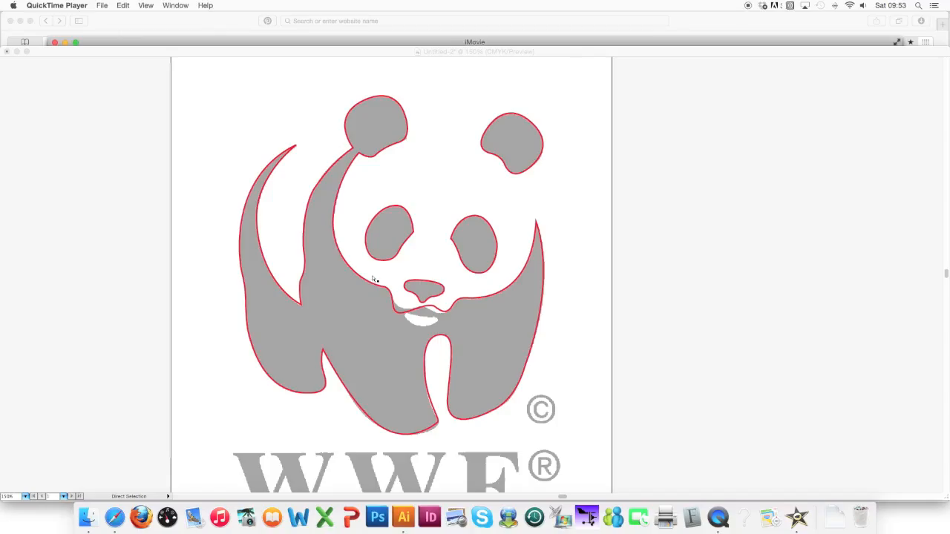
Switch back to the Illustrator document showing the red panda outlines over the faded template.
left_click(374, 279)
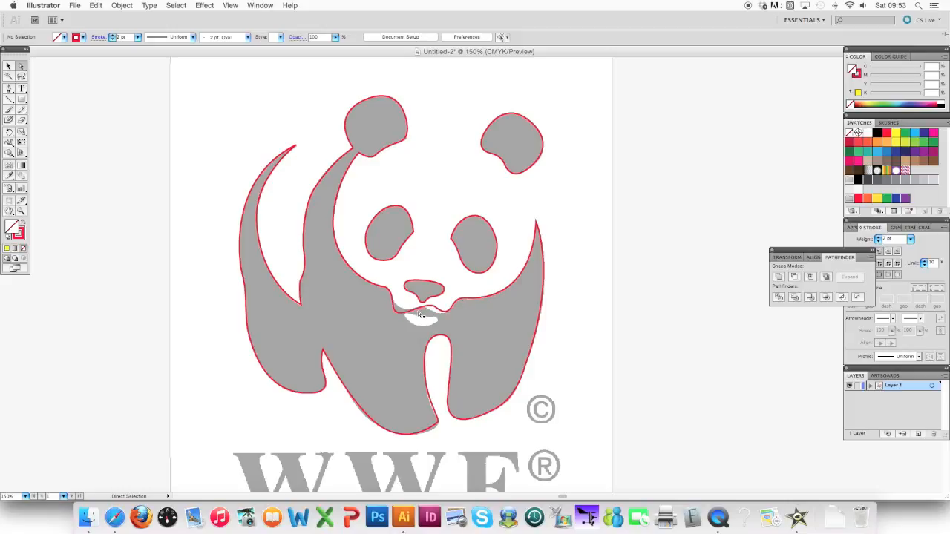
Select the body outline with the Direct Selection tool and move the lip anchor below the nose onto the template's edge.
left_click(8, 67)
left_click_drag(23, 67, 64, 69)
key("super+equal")
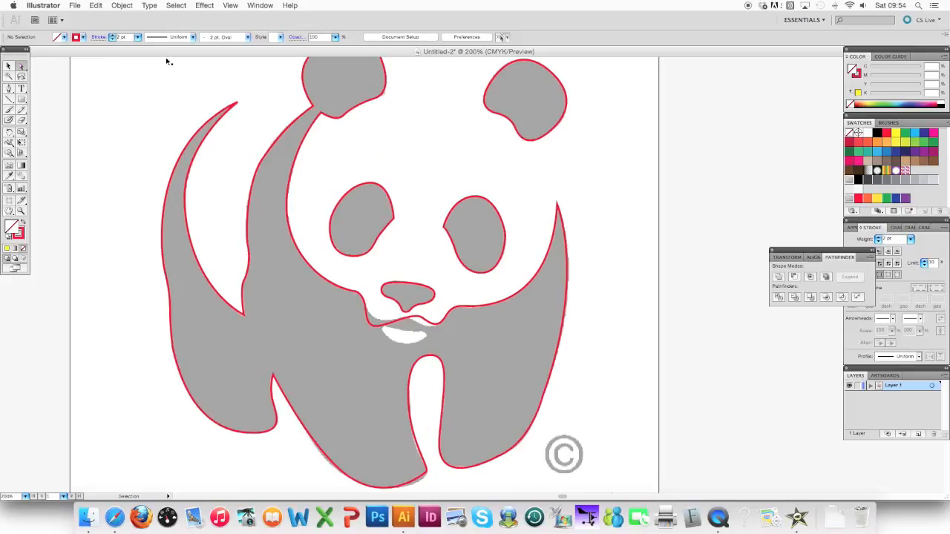
key("super+equal")
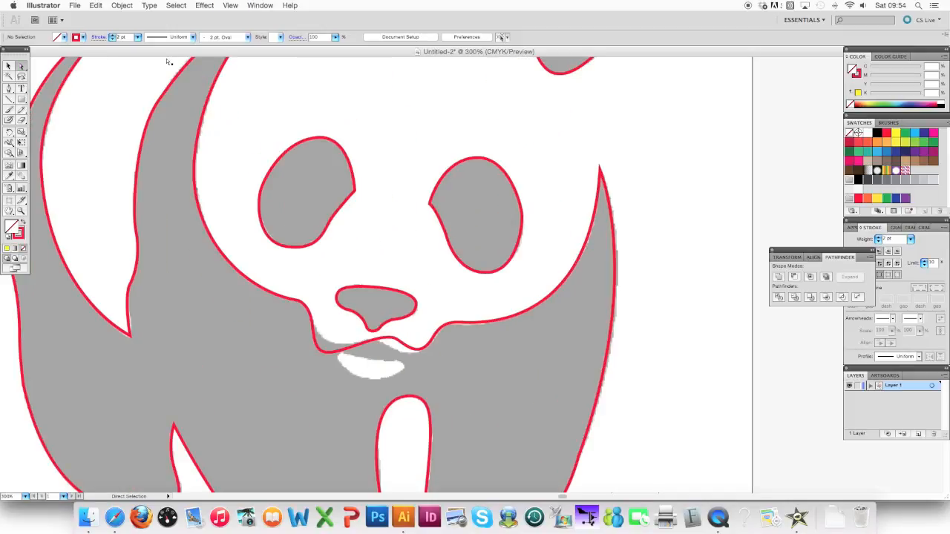
left_click(311, 315)
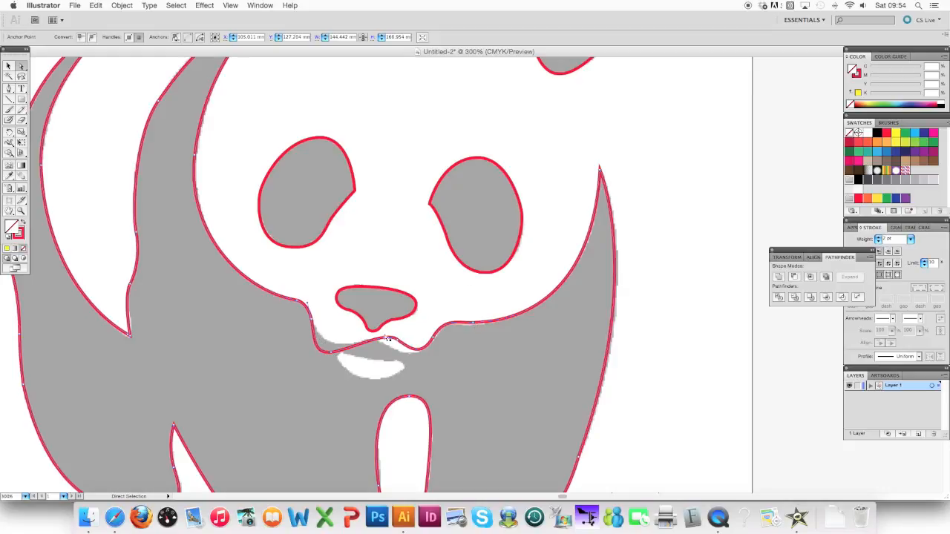
left_click(398, 343)
left_click_drag(397, 342, 390, 349)
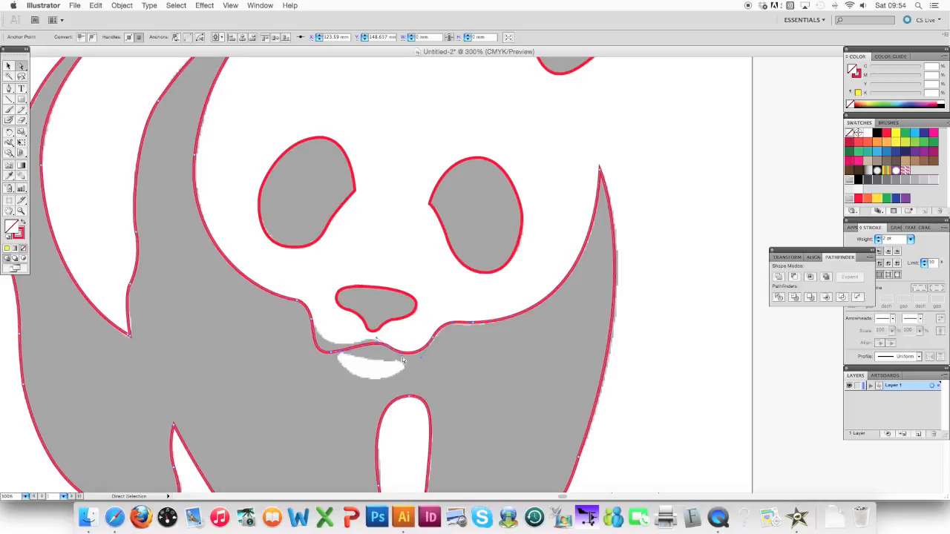
Adjust the chin anchors and direction handles on both sides of the mouth so the body outline follows the template.
mouse_move(403, 361)
left_mouse_down()
mouse_move(419, 378)
mouse_move(404, 358)
left_mouse_up()
mouse_move(331, 353)
left_mouse_down()
mouse_move(339, 350)
mouse_move(324, 349)
mouse_move(337, 345)
left_mouse_up()
left_click_drag(436, 341, 443, 321)
left_click(471, 326)
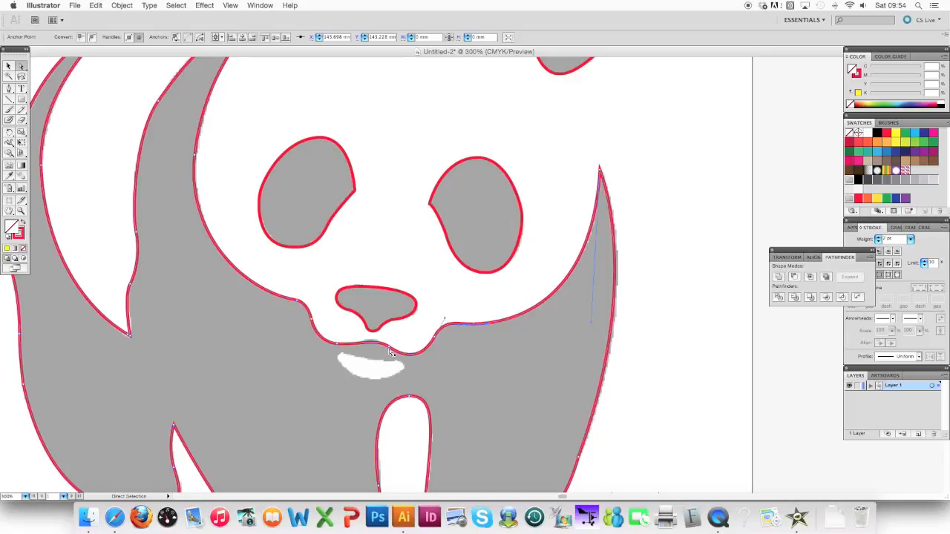
Delete the lip section of the body outline below the nose, and undo the removal of the whole outline.
left_click(366, 339)
key("Delete")
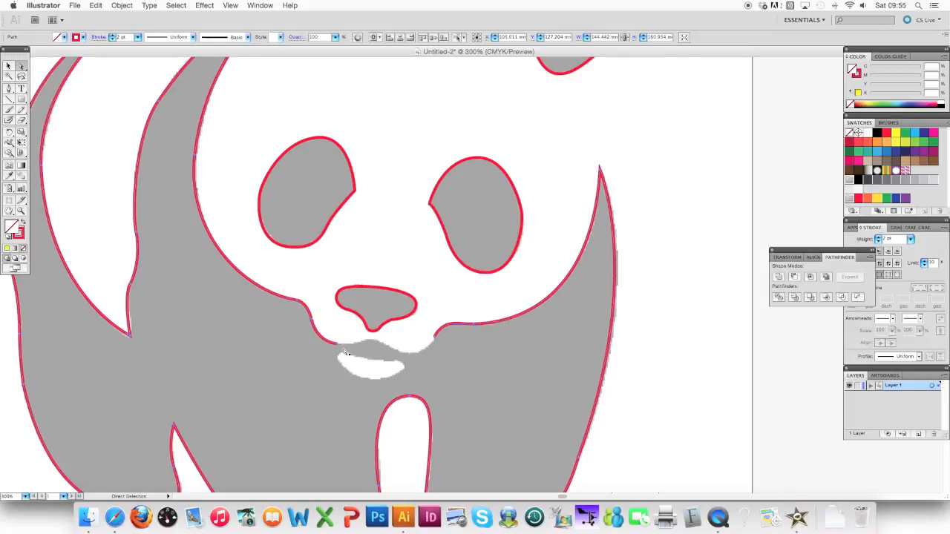
left_click(337, 315)
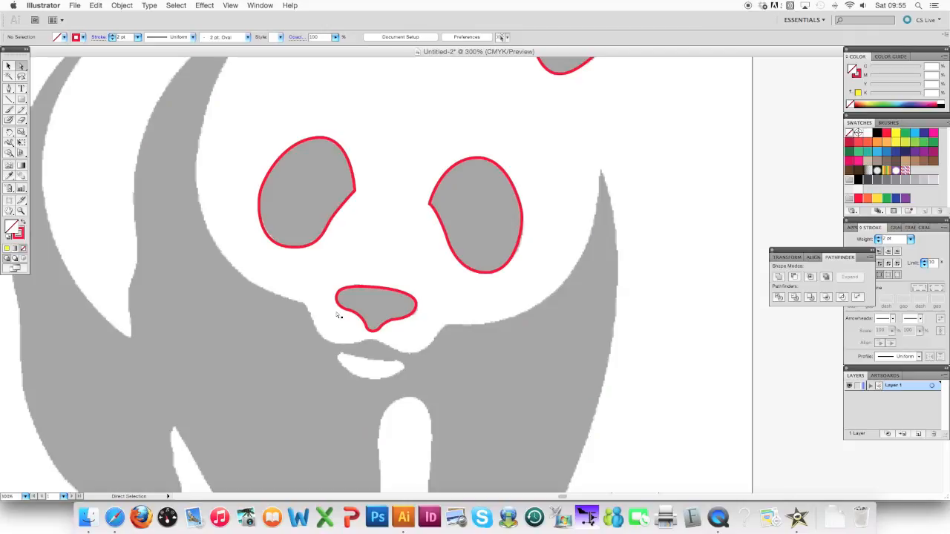
key("v")
key("super+z")
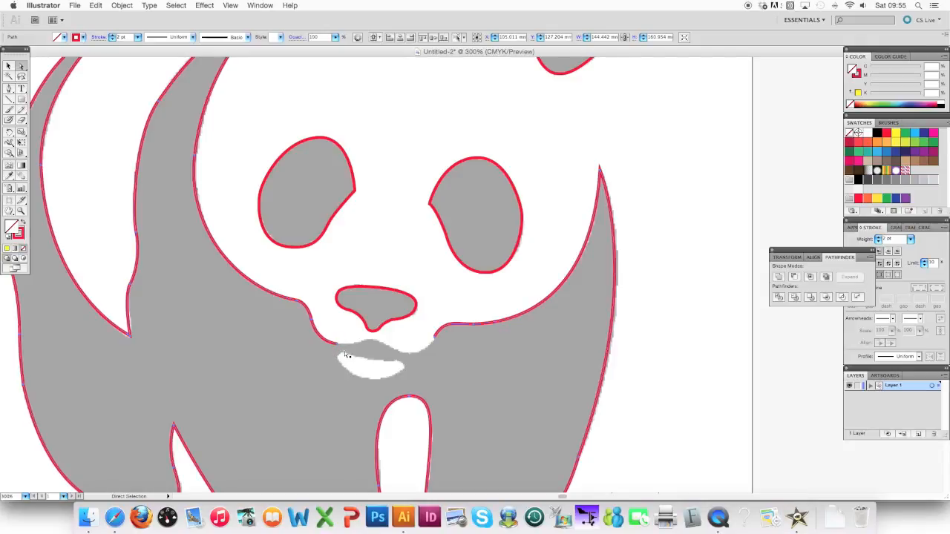
Reselect the body outline and delete the end anchor at the left of the mouth gap.
left_click(653, 357)
left_click(328, 338)
left_click(340, 350)
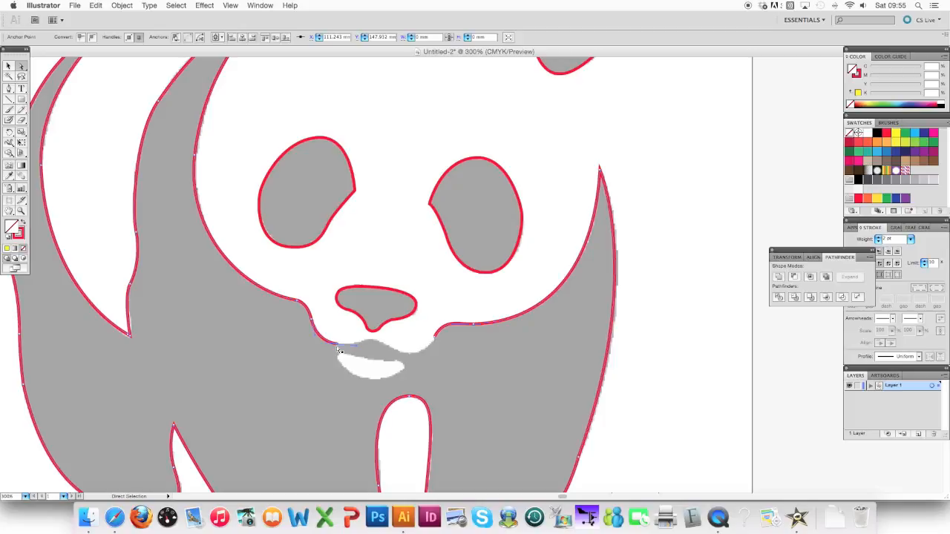
key("Delete")
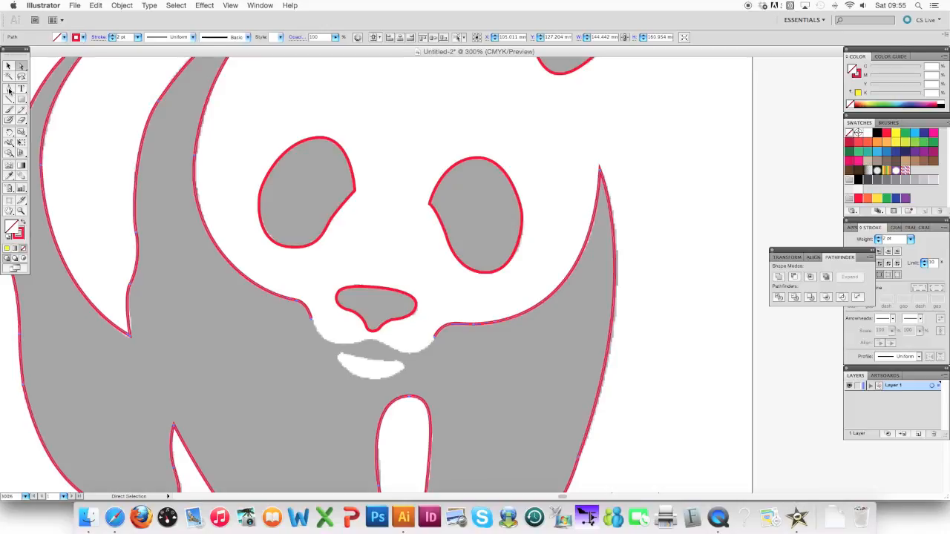
Redraw the missing chin and lip curve with the Pen tool, joining both open ends of the body outline.
left_click_drag(9, 89, 29, 89)
left_click(311, 322)
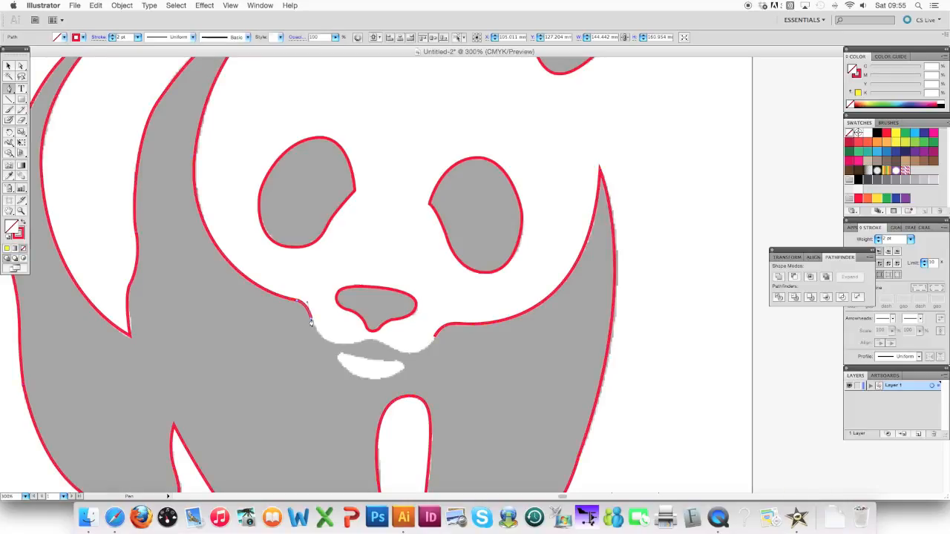
left_click_drag(340, 344, 413, 354)
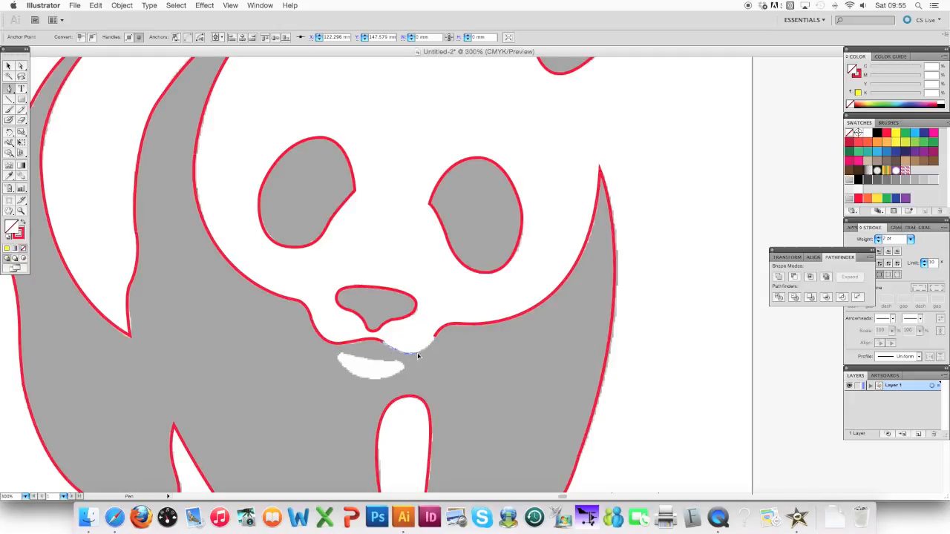
left_click(434, 339)
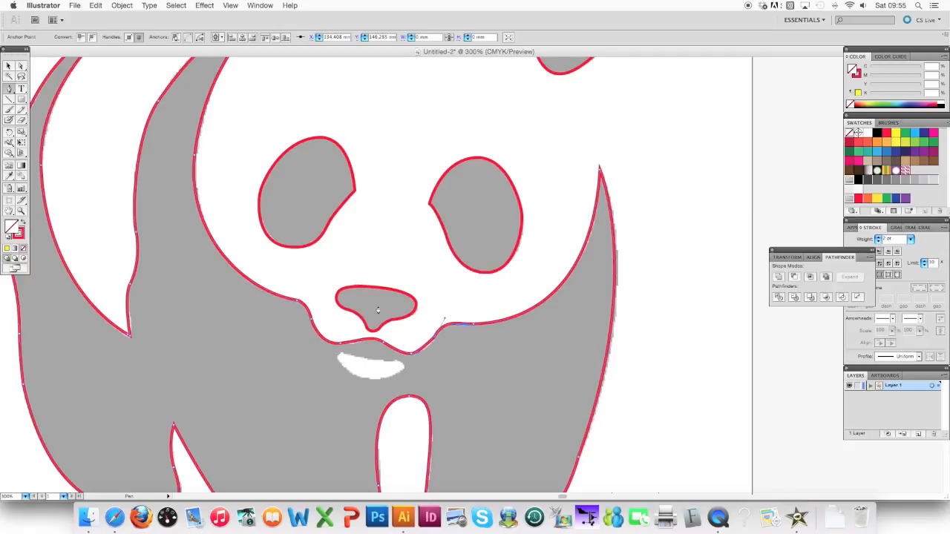
Fine-tune the redrawn curve at the lowest point of the chin with the Direct Selection tool to match the template.
left_click(22, 66)
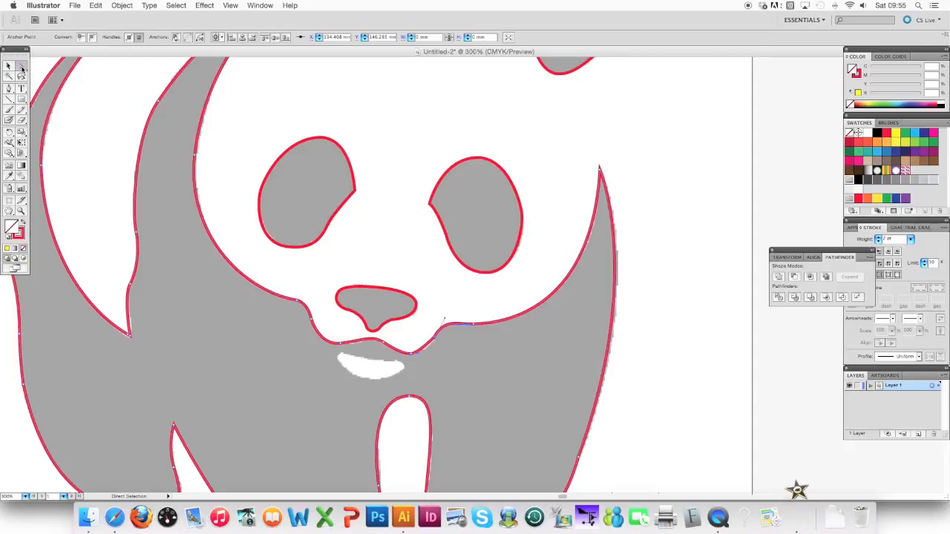
left_click(424, 355)
left_click(425, 355)
left_click_drag(404, 355, 403, 353)
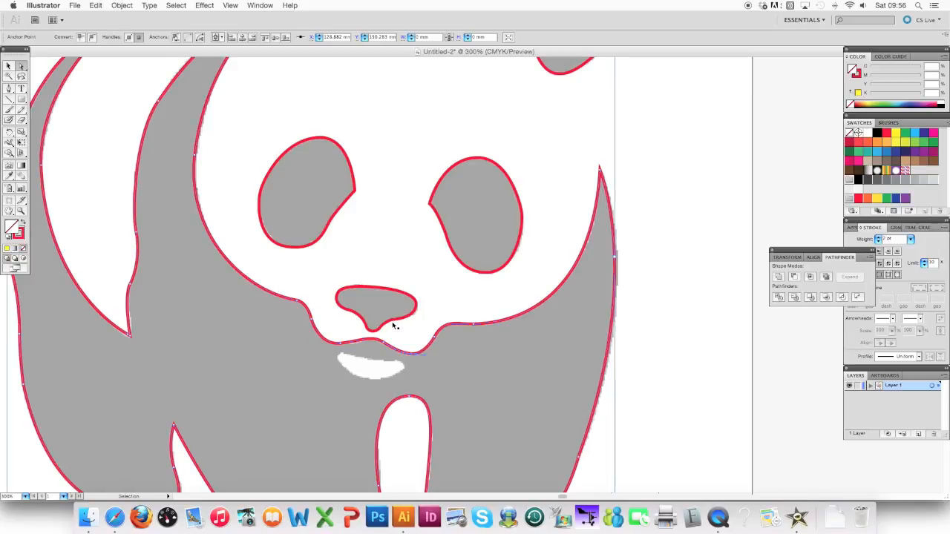
key("super+minus")
key("super+minus")
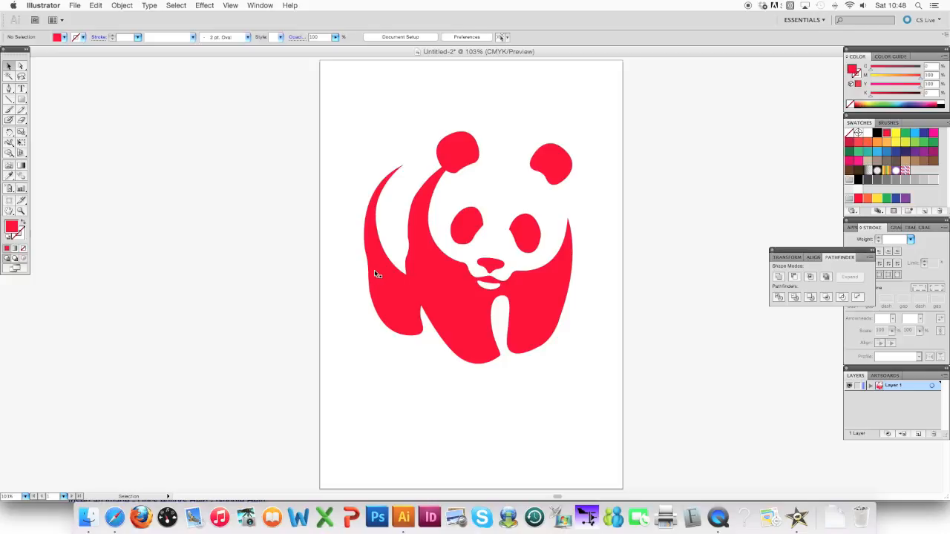
Save the finished artwork to the Desktop as "Panda Logo" in Adobe Illustrator (ai) format, Illustrator CS5 version.
left_click(75, 6)
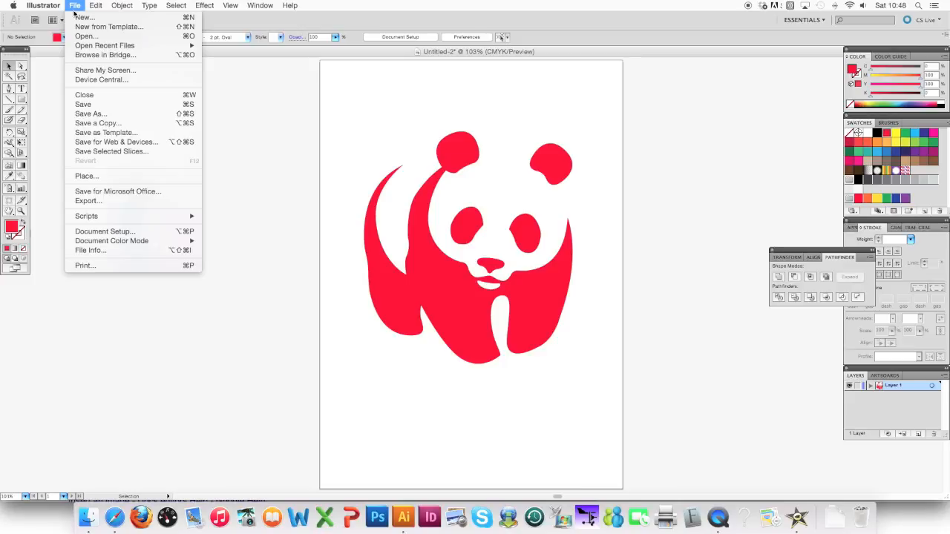
left_click(99, 118)
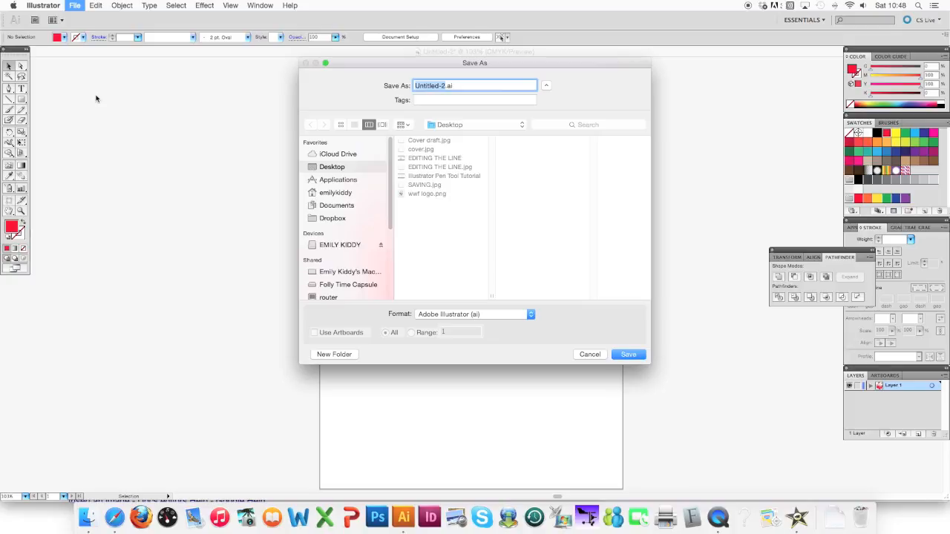
type("Panda Logo")
left_click(628, 354)
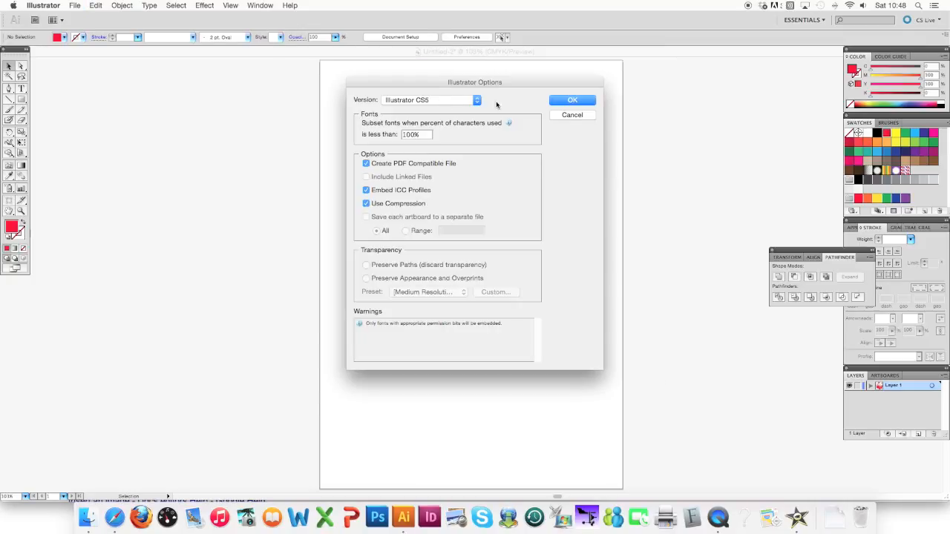
left_click(572, 102)
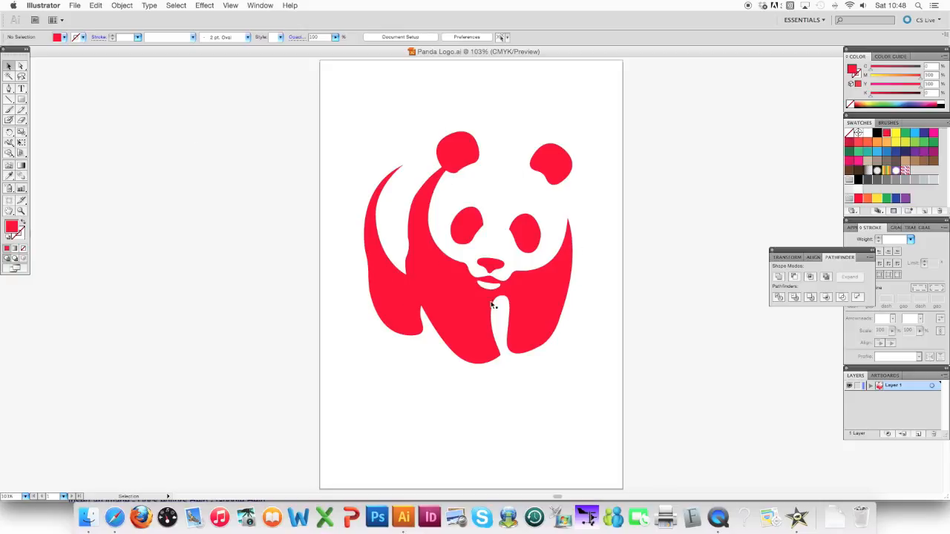
Export the artwork to the Desktop as Panda Logo.png at High (300 ppi) resolution with a transparent background.
left_click(75, 6)
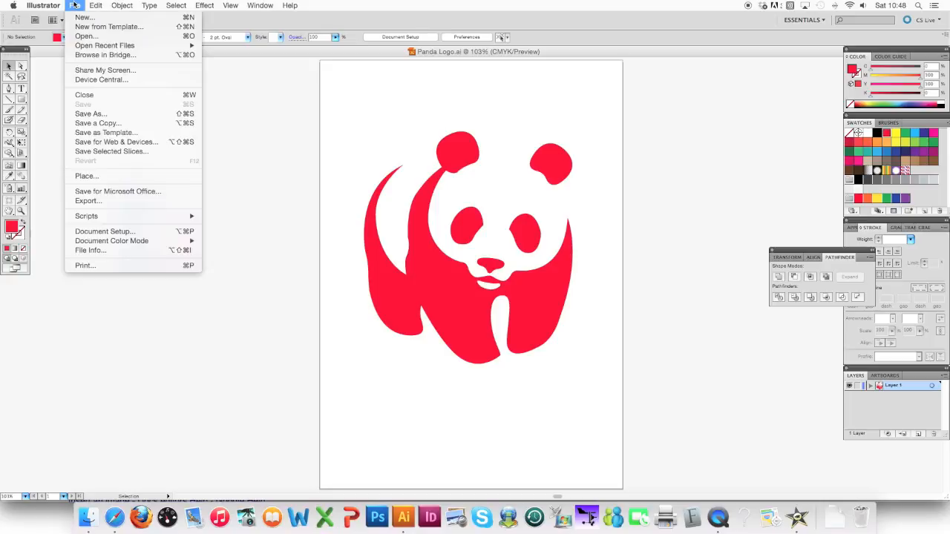
left_click(84, 202)
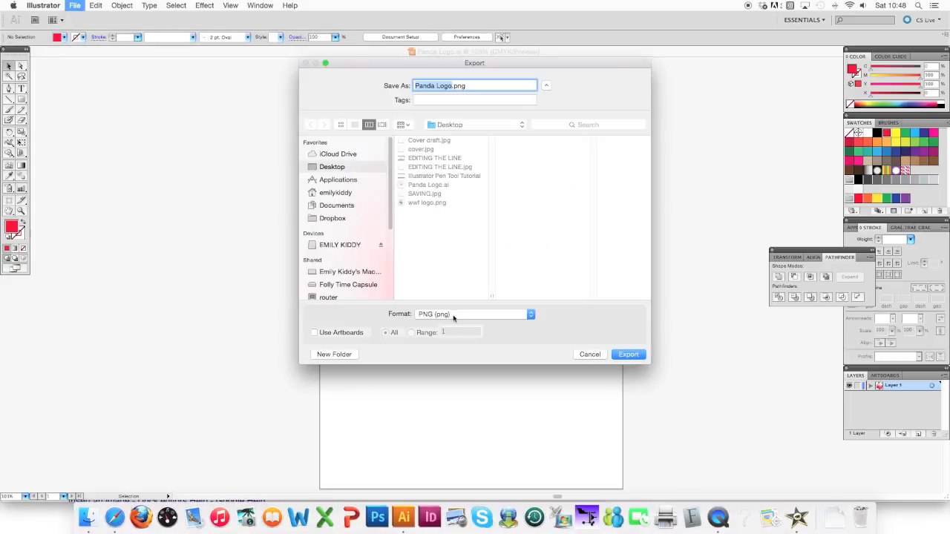
left_click(452, 316)
left_click(452, 315)
left_click(632, 355)
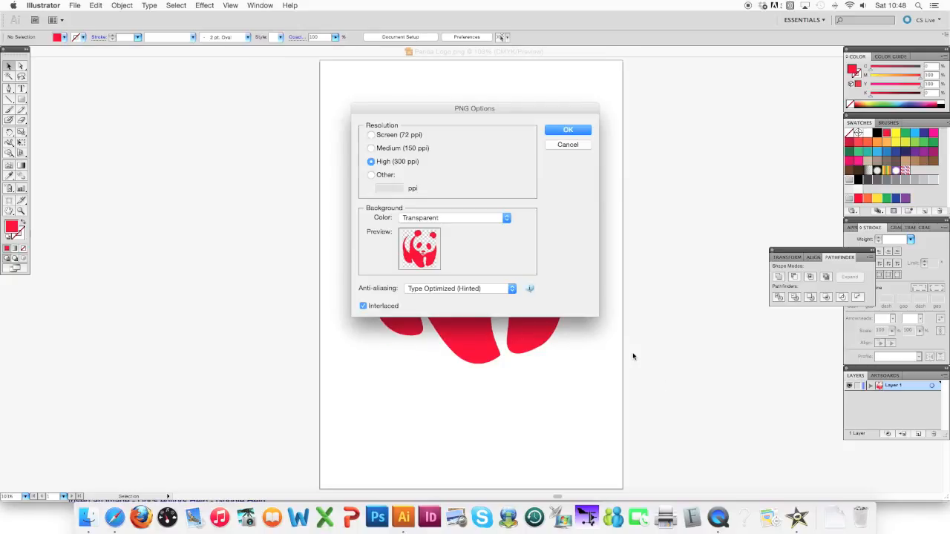
left_click(455, 220)
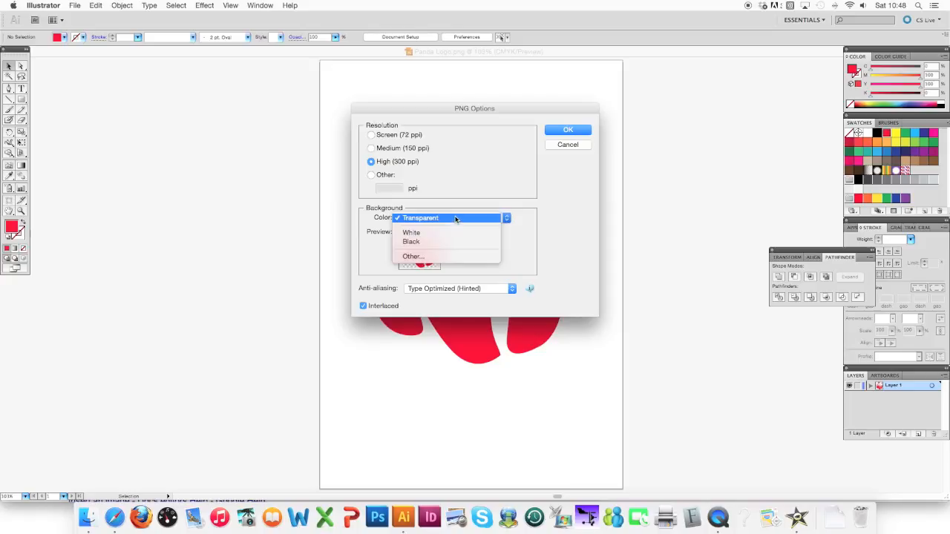
left_click(452, 219)
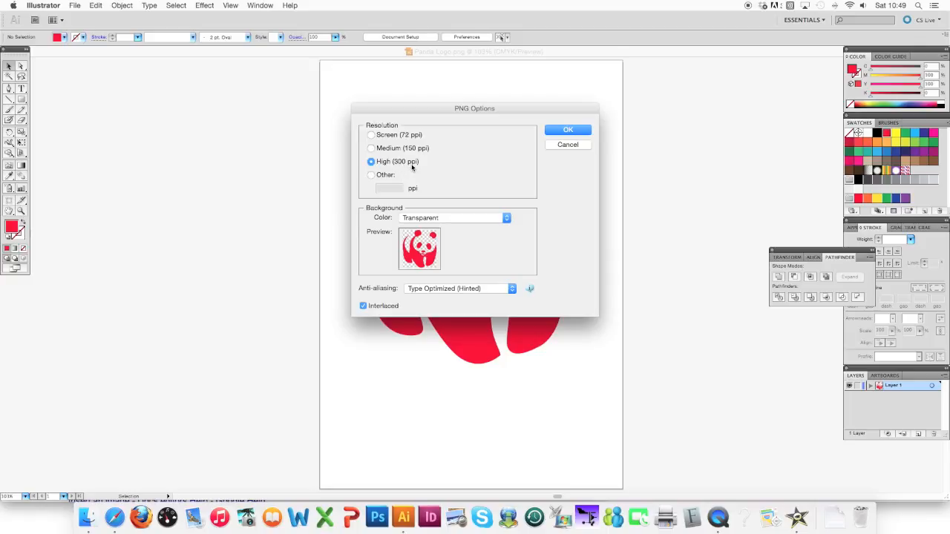
left_click(576, 131)
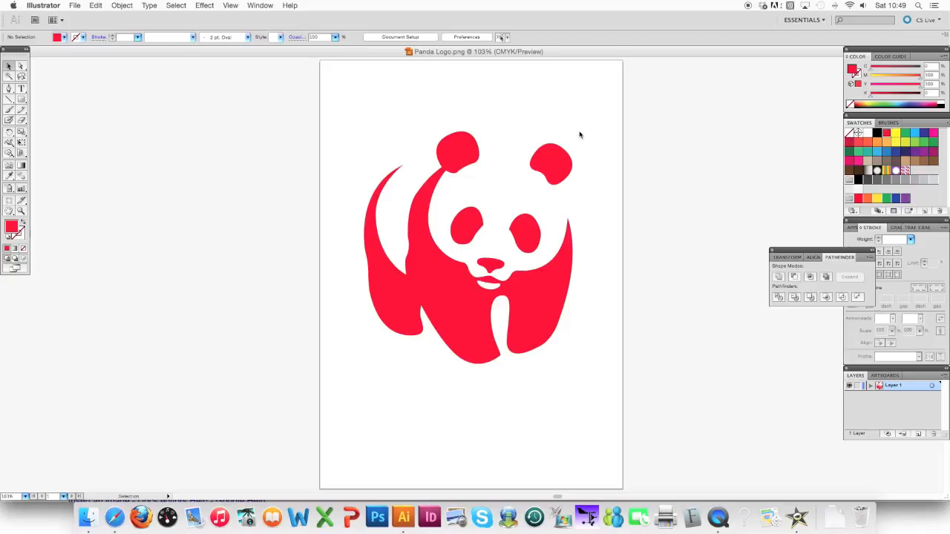